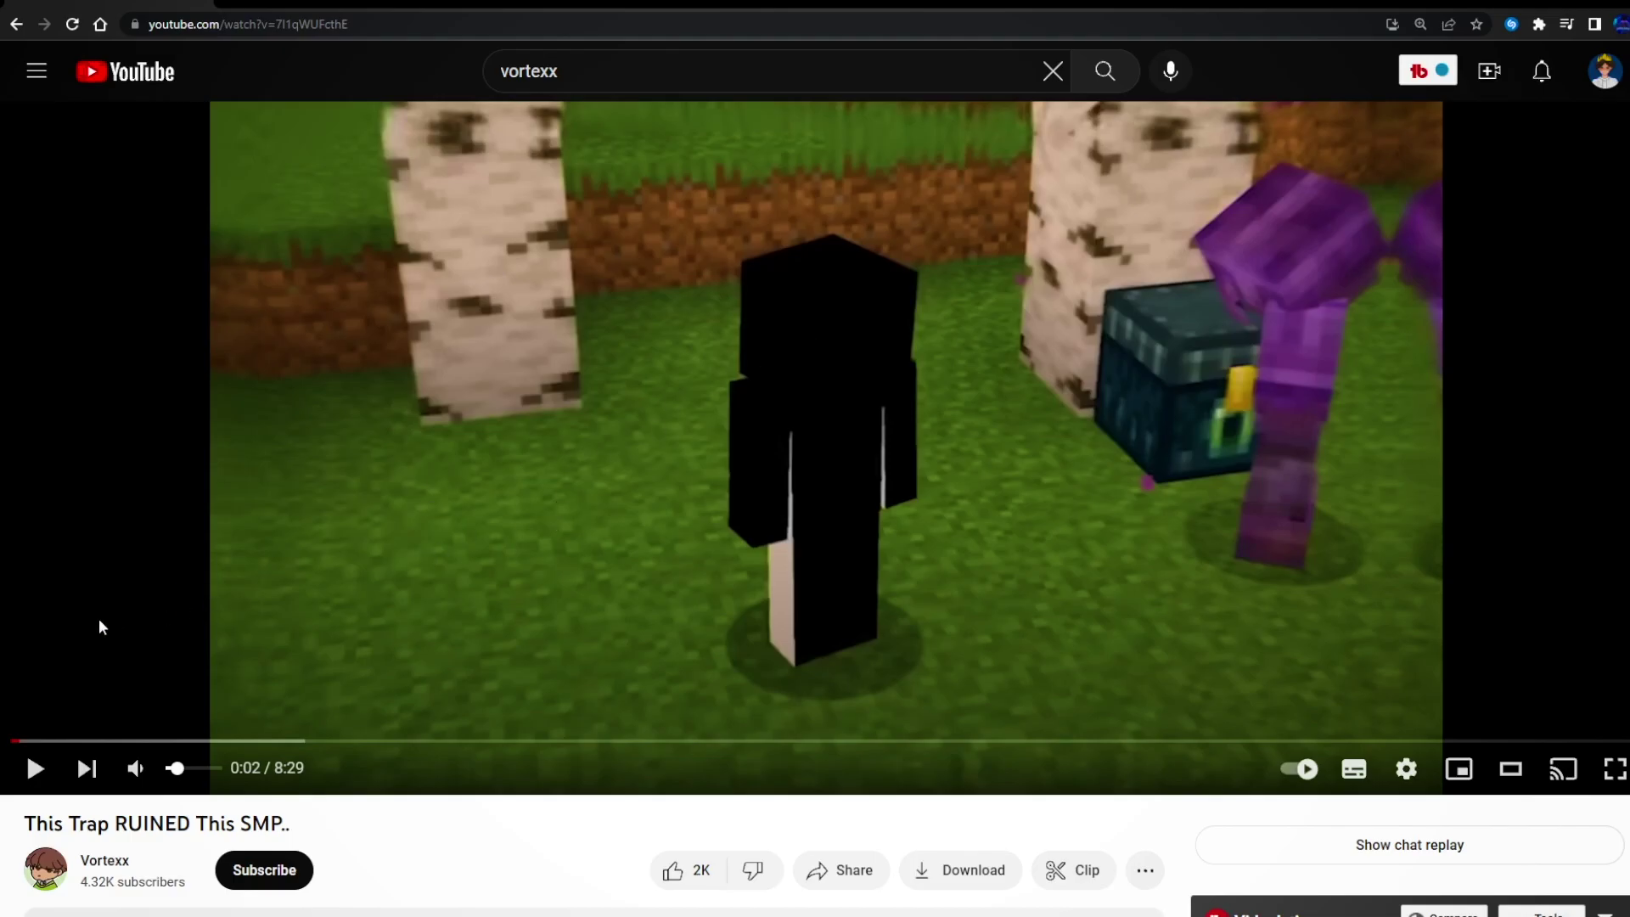
Play the opening of the example Minecraft video on YouTube
left_click(34, 768)
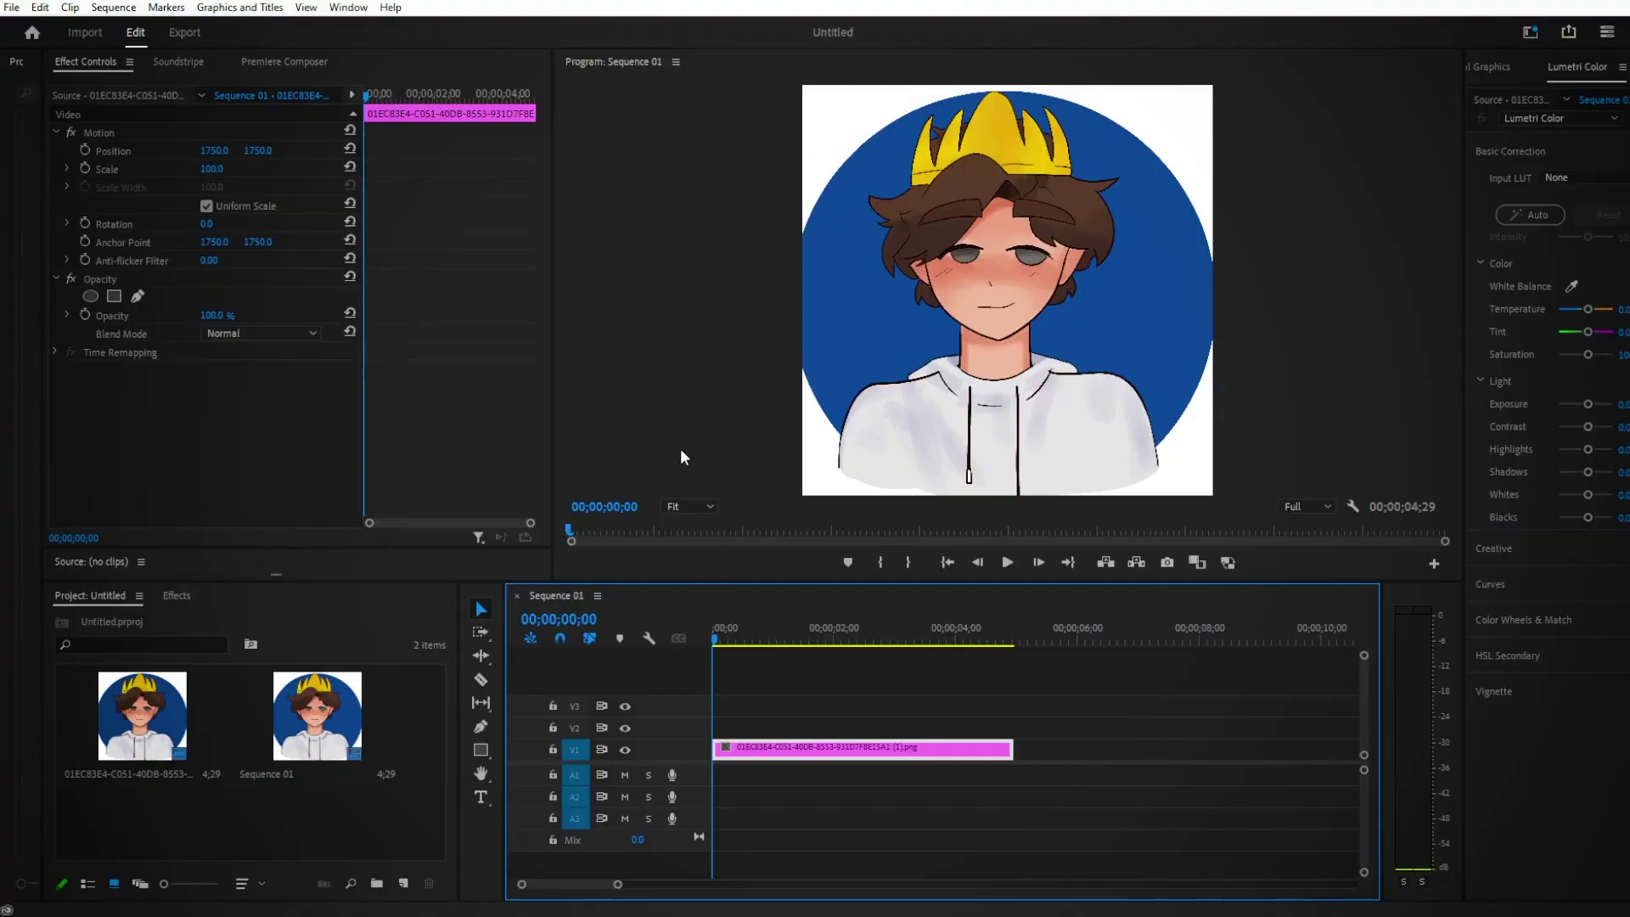
In Premiere Pro, open the Premiere Composer extension in an enlarged panel and expand the Starter Pack's Transitions folder
left_click(339, 14)
mouse_move(524, 74)
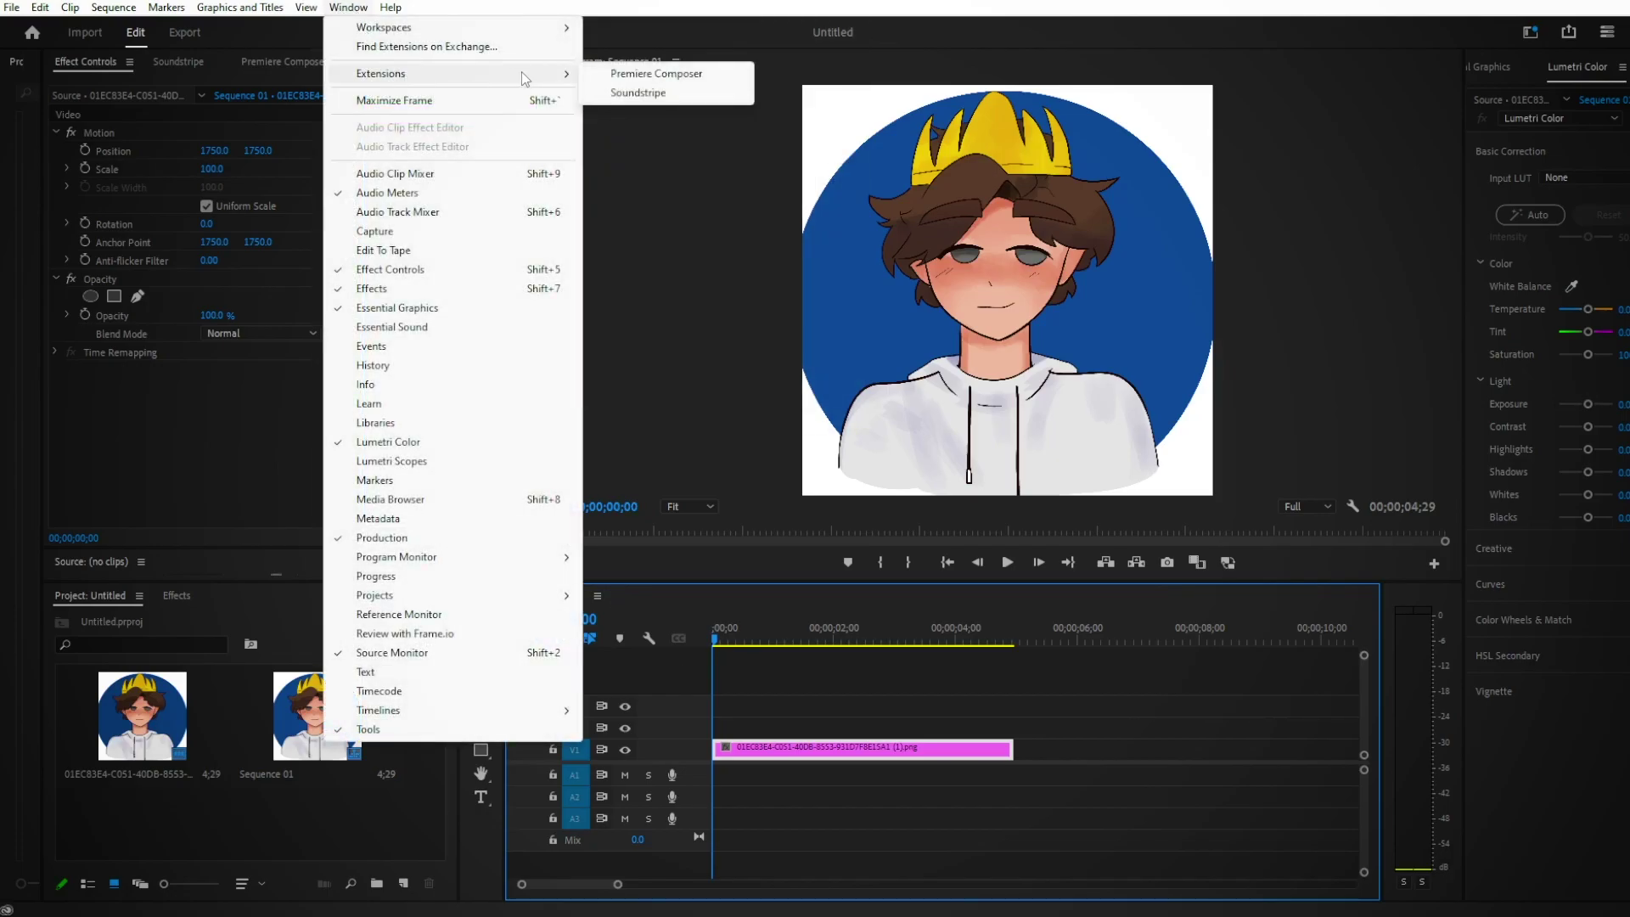
left_click(639, 74)
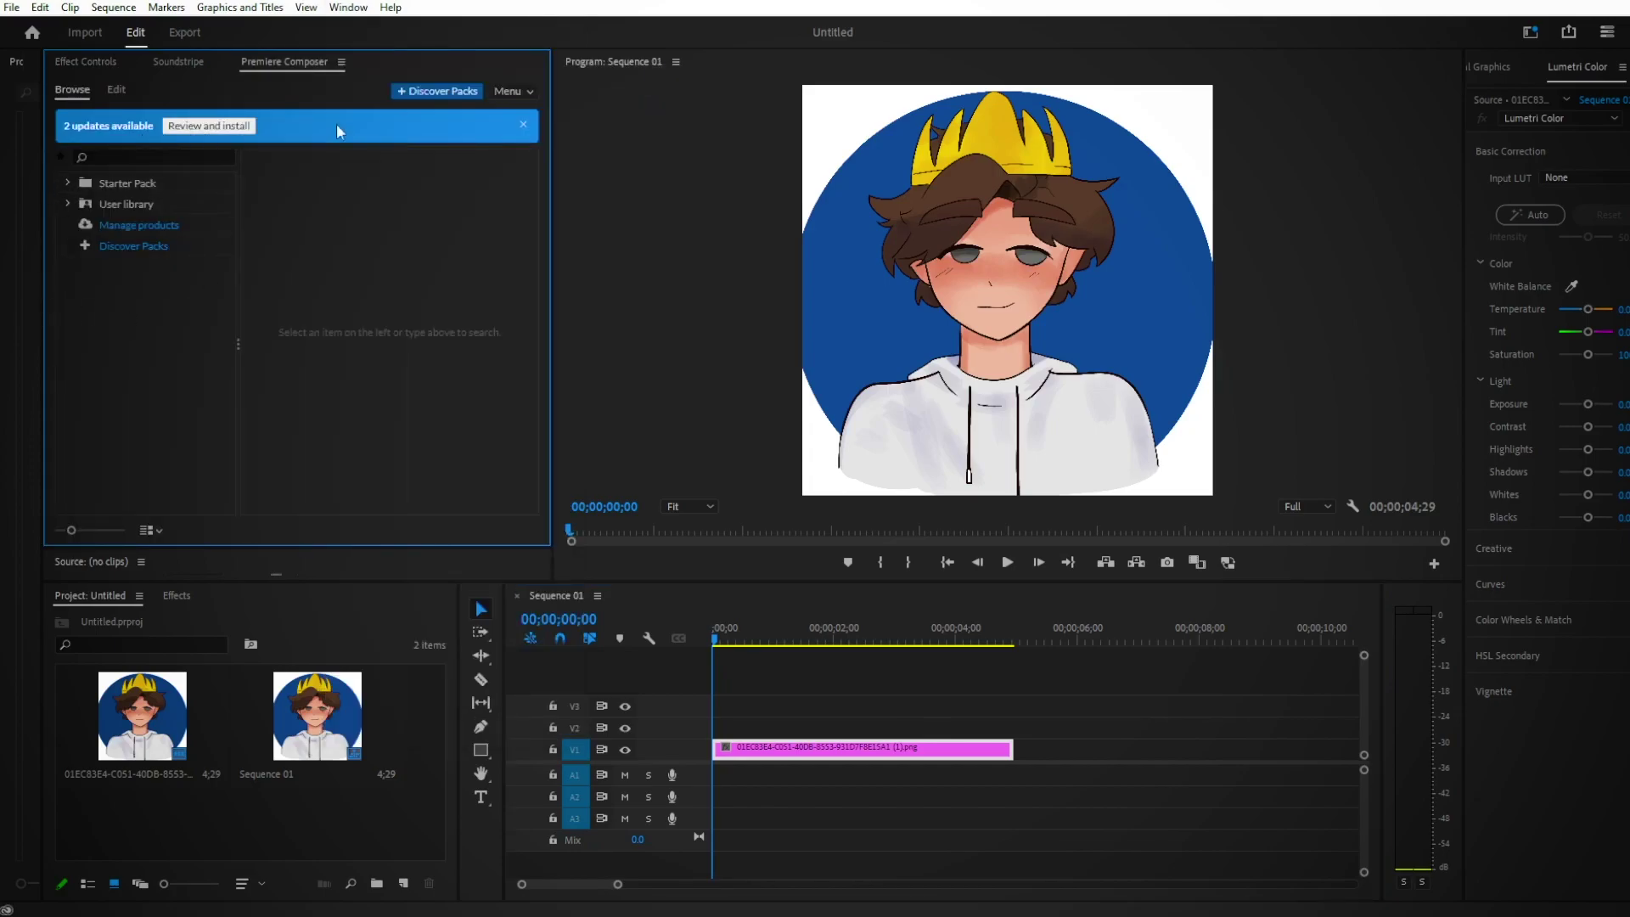
left_click_drag(386, 550, 386, 556)
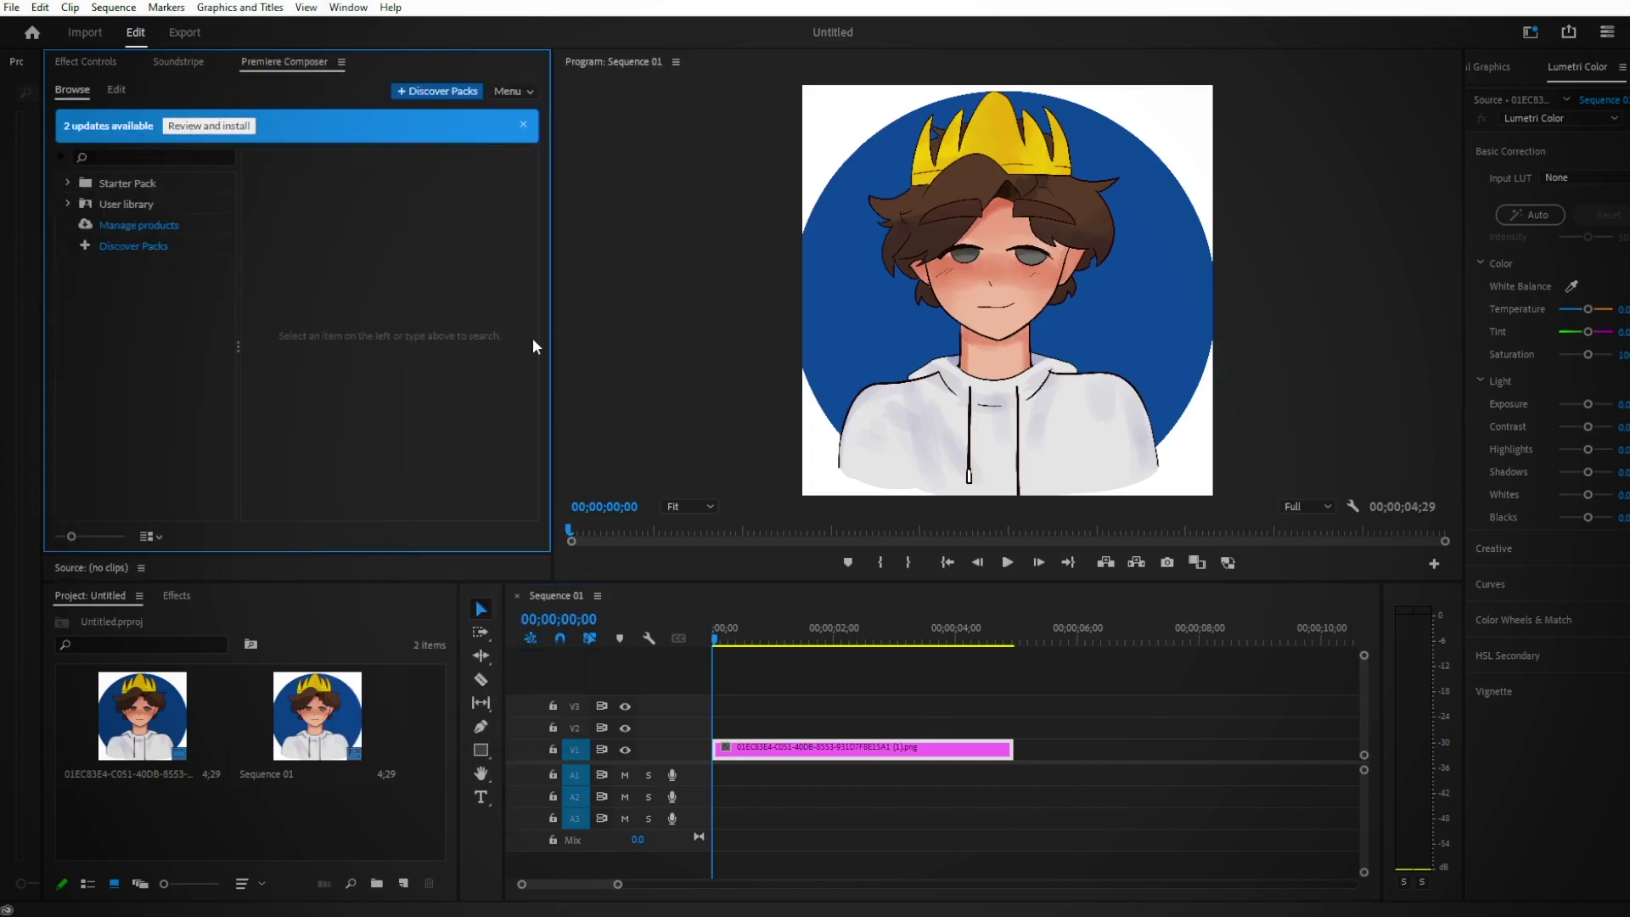
left_click_drag(553, 350, 761, 350)
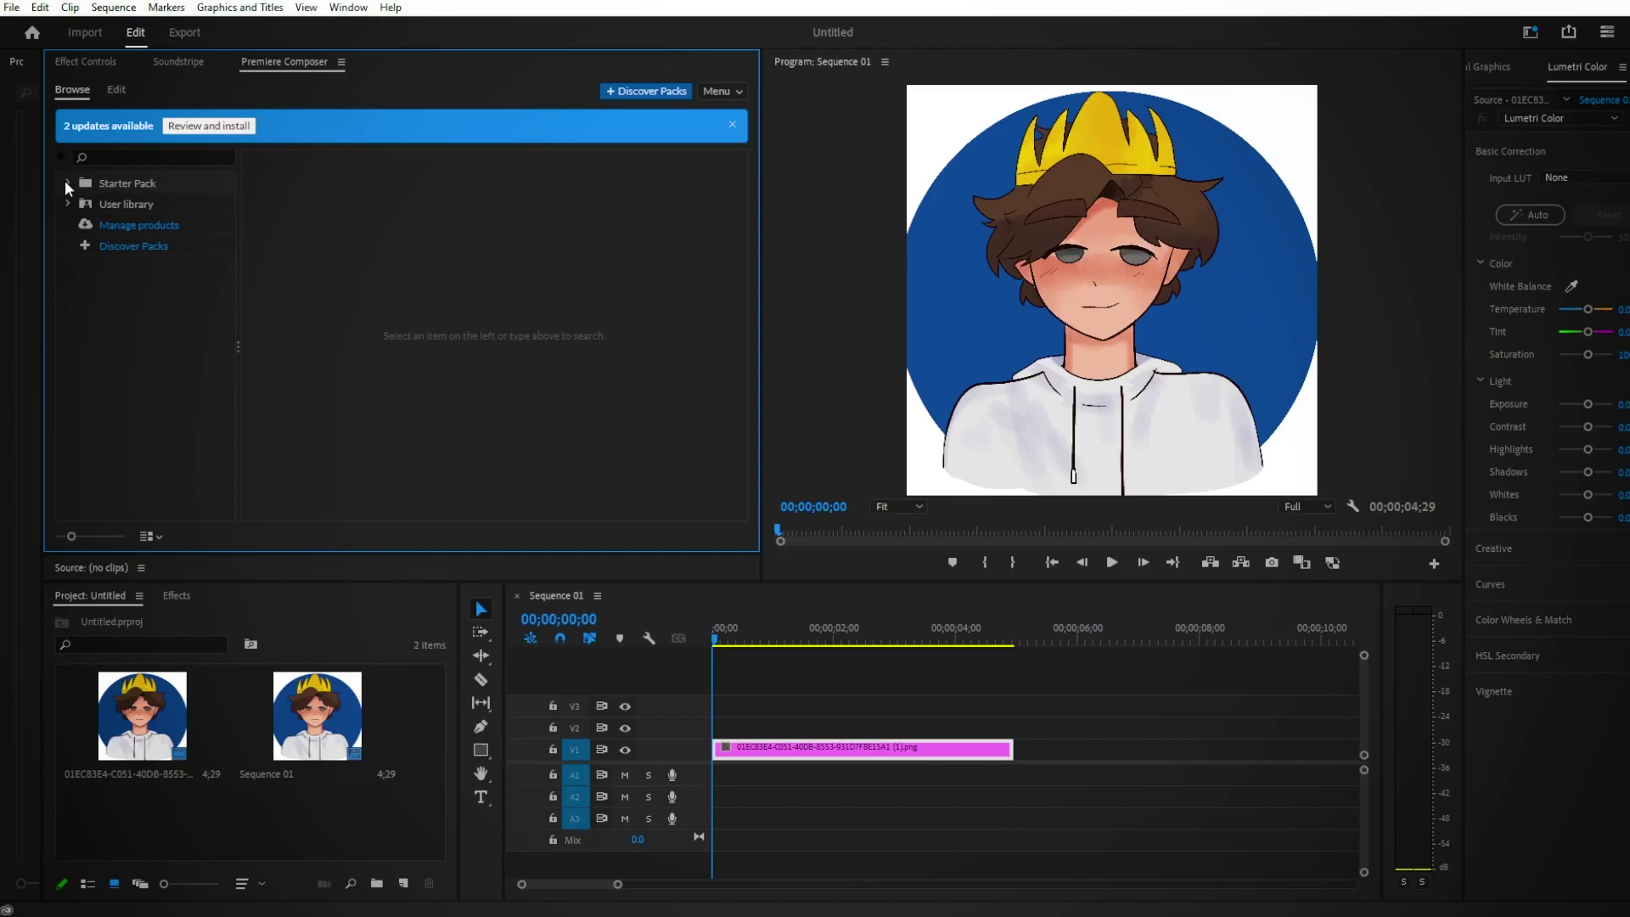
left_click(65, 181)
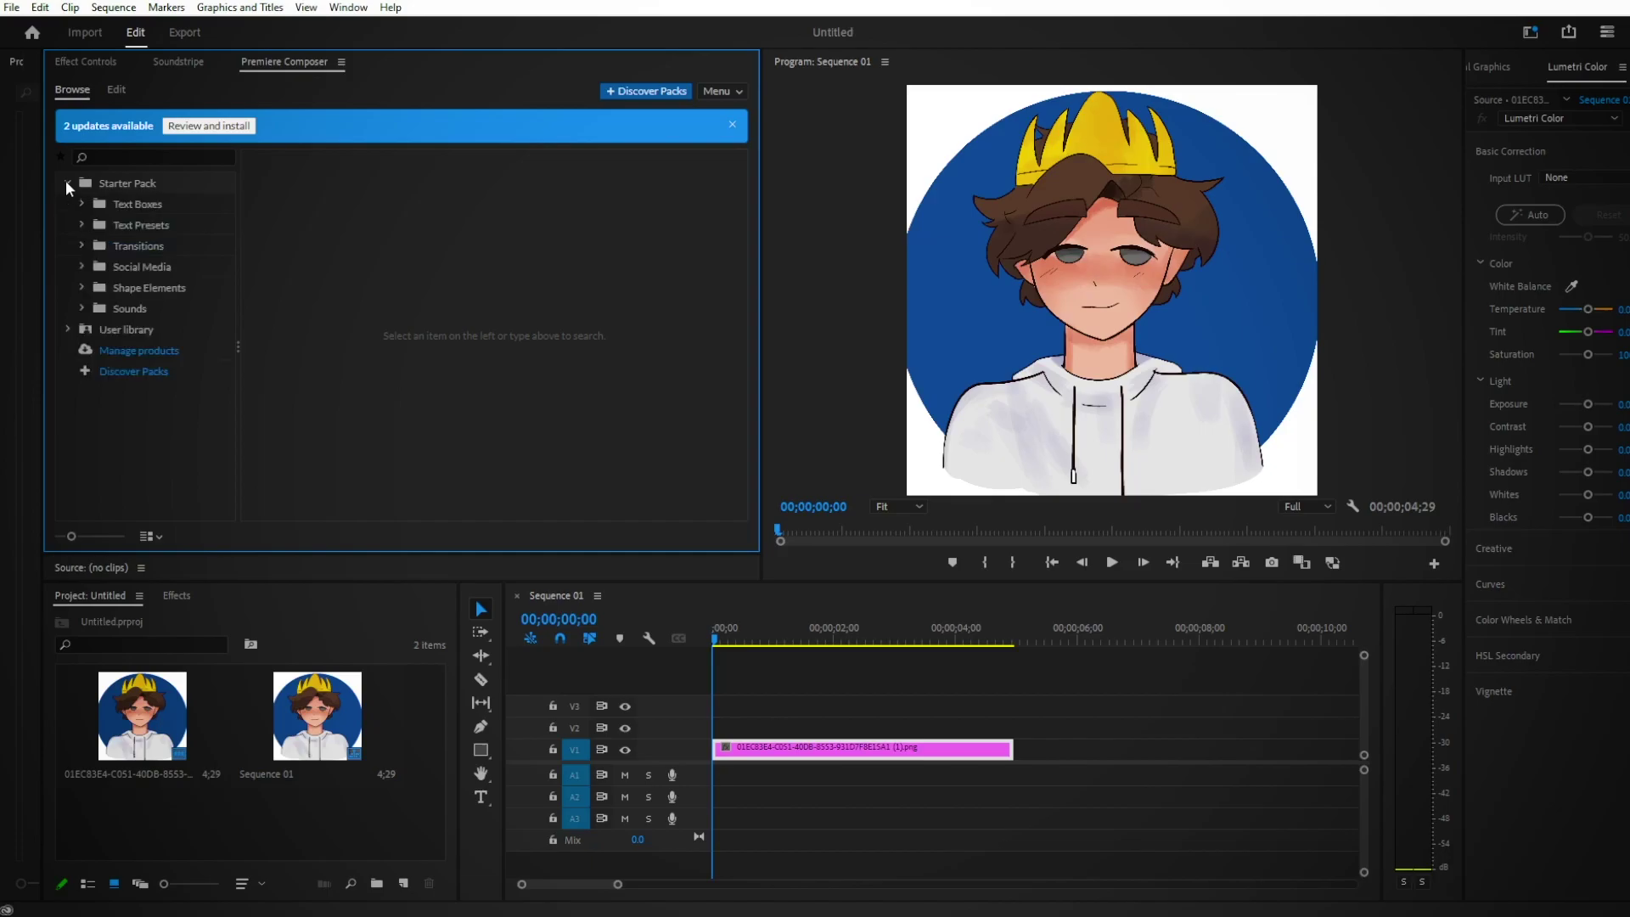
left_click(81, 245)
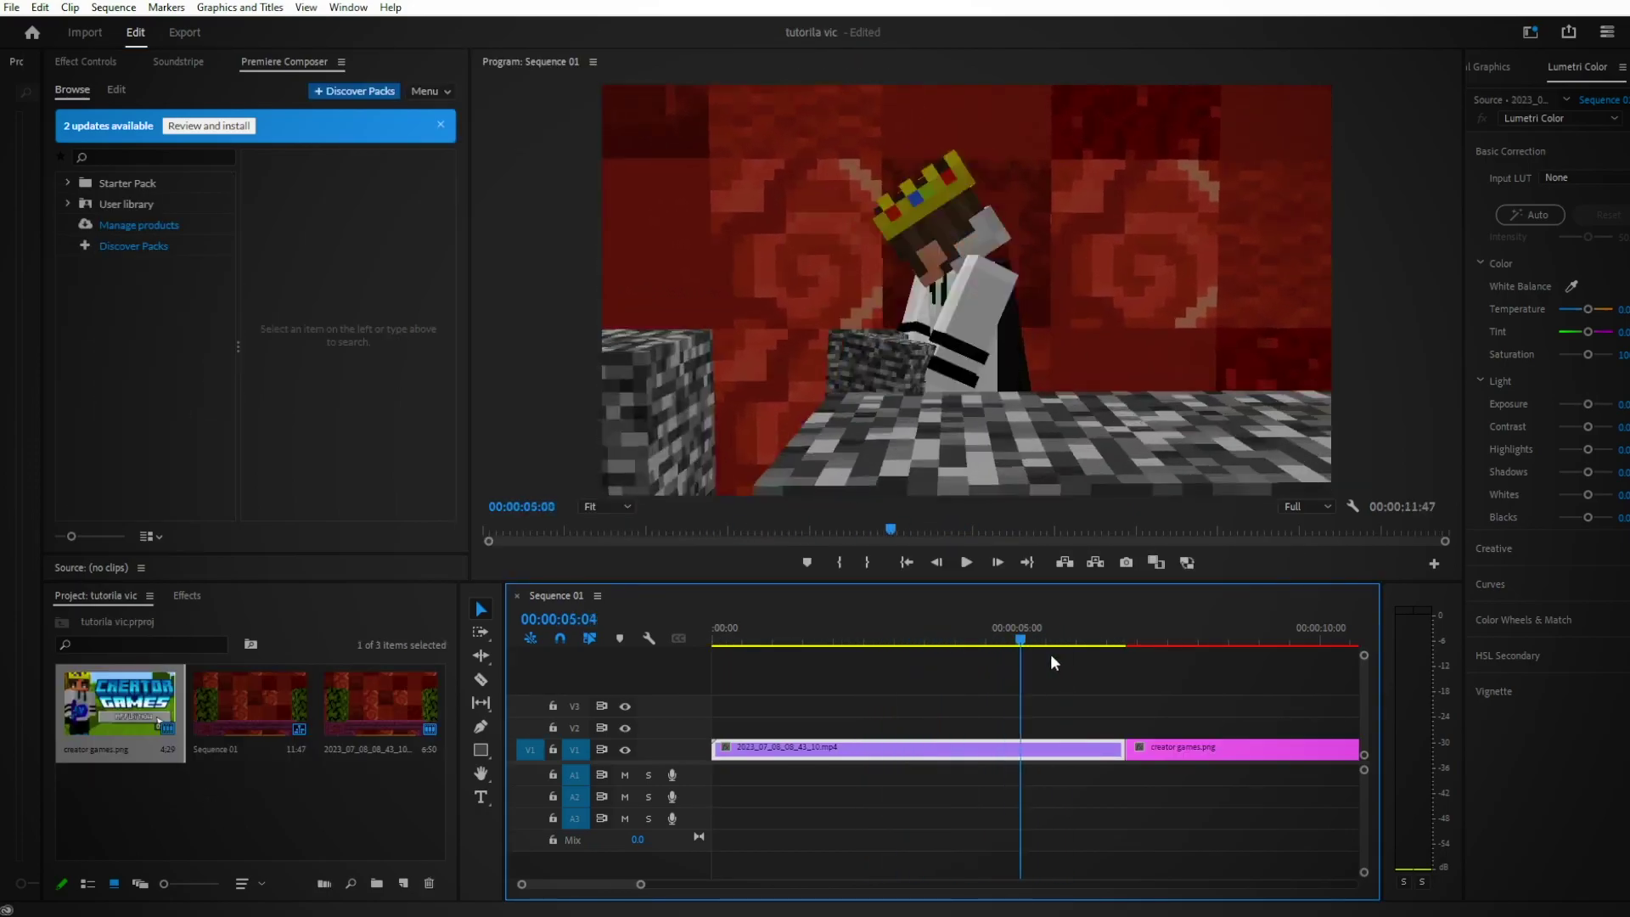
Browse the Starter Pack transitions in Premiere Composer, including Shake & Distort and Rotate, and select Digital Glitch
left_click_drag(1104, 665, 1197, 668)
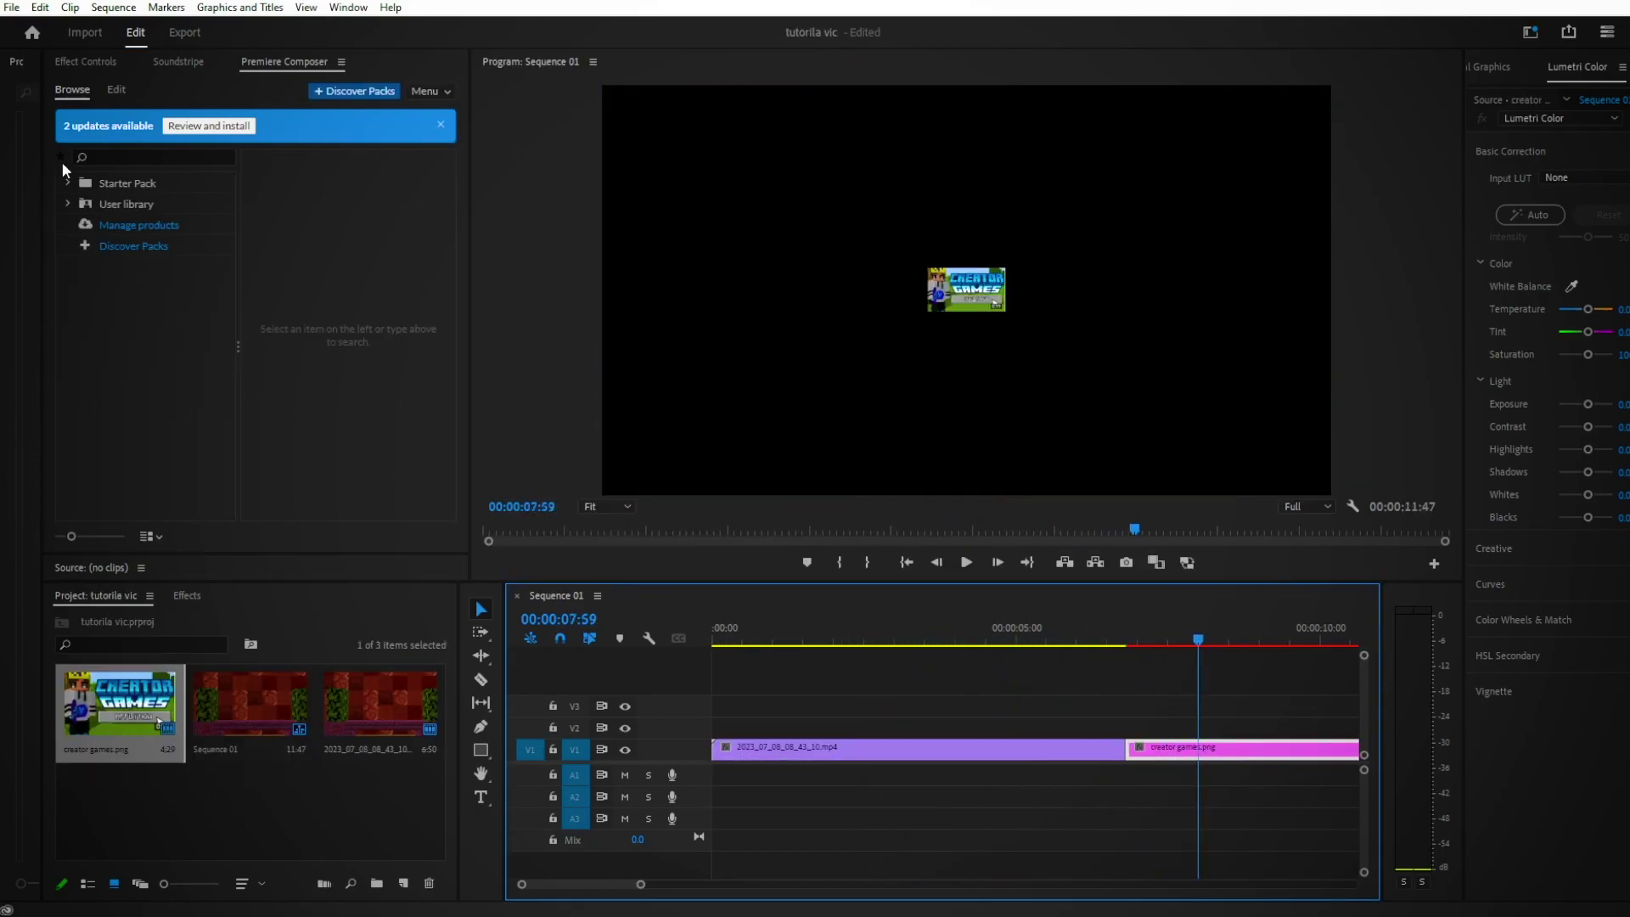
left_click(85, 61)
left_click(280, 62)
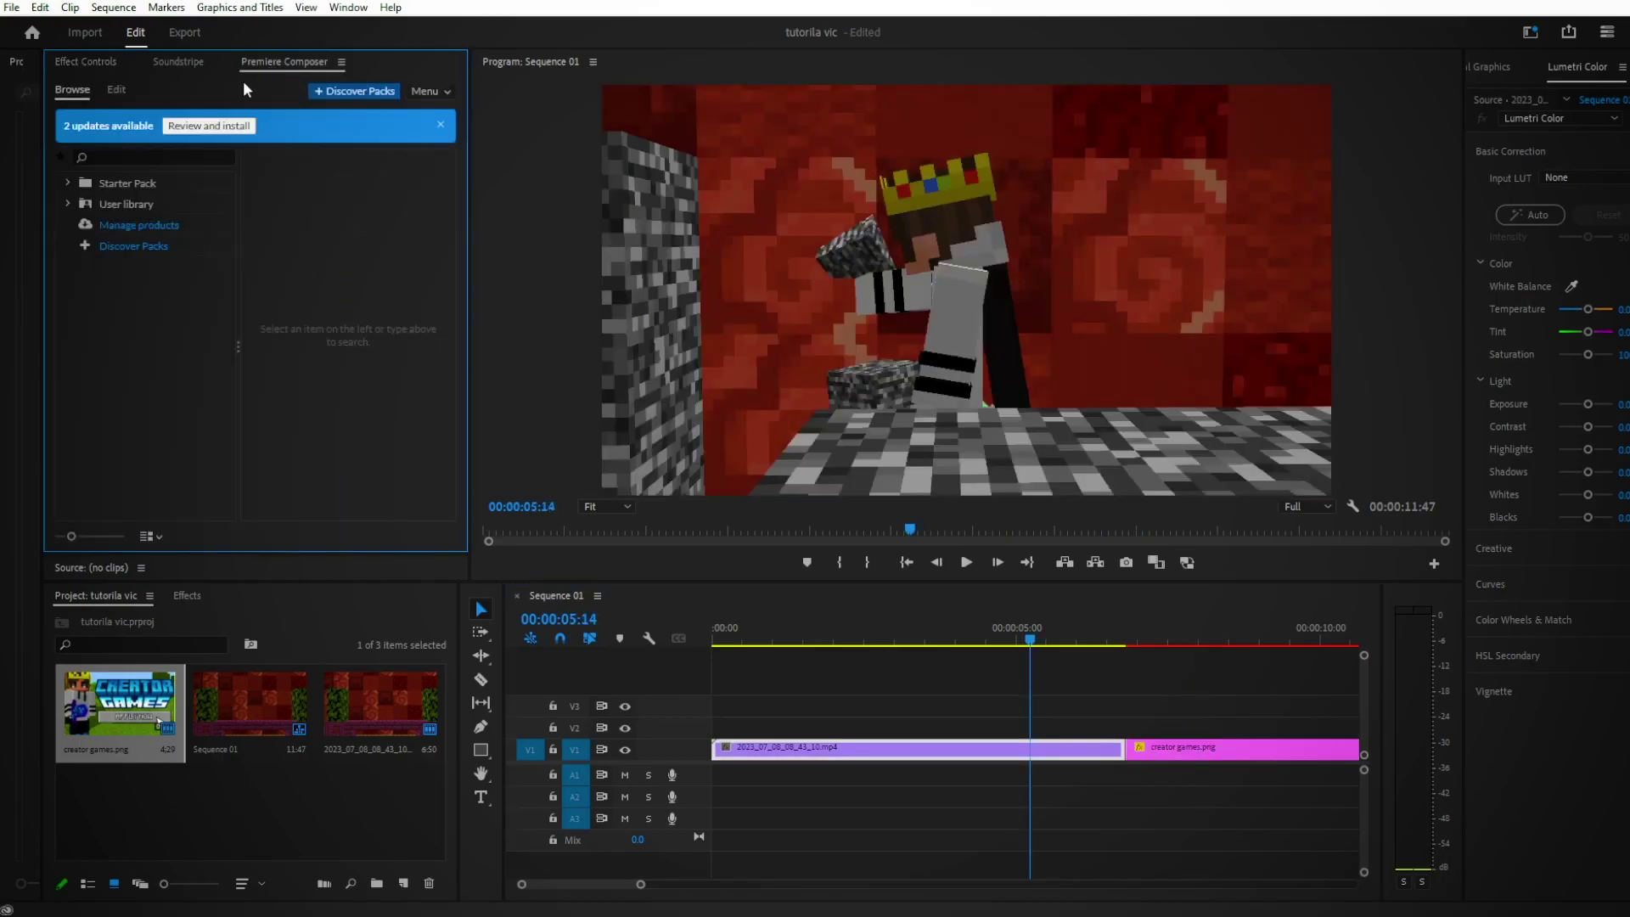
left_click(61, 182)
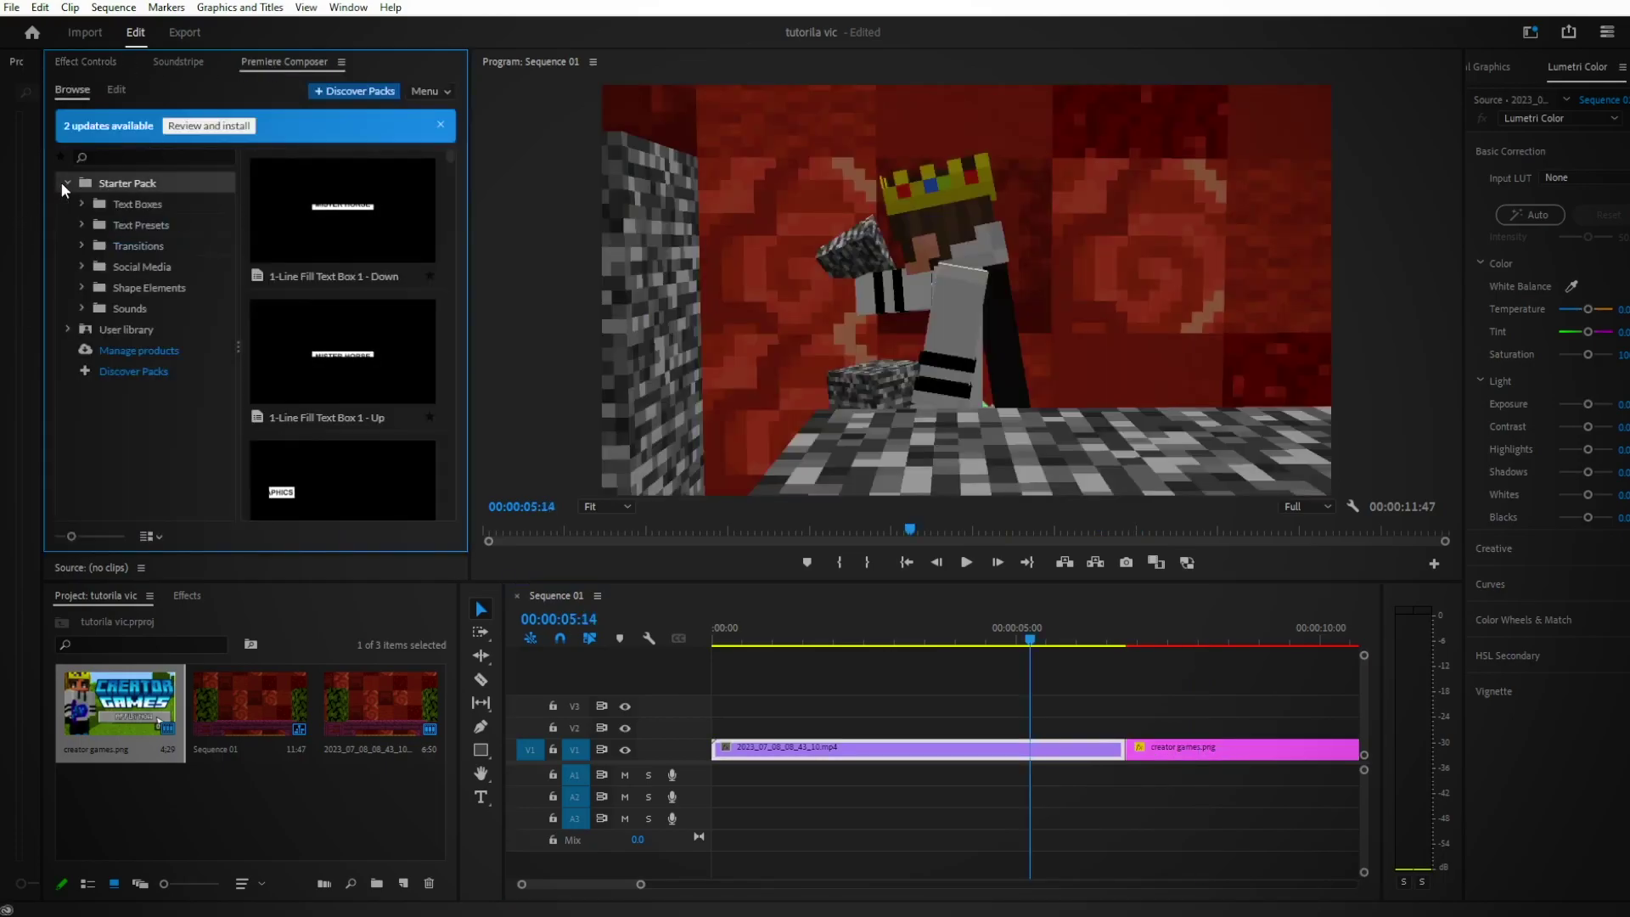
left_click(74, 246)
left_click(158, 350)
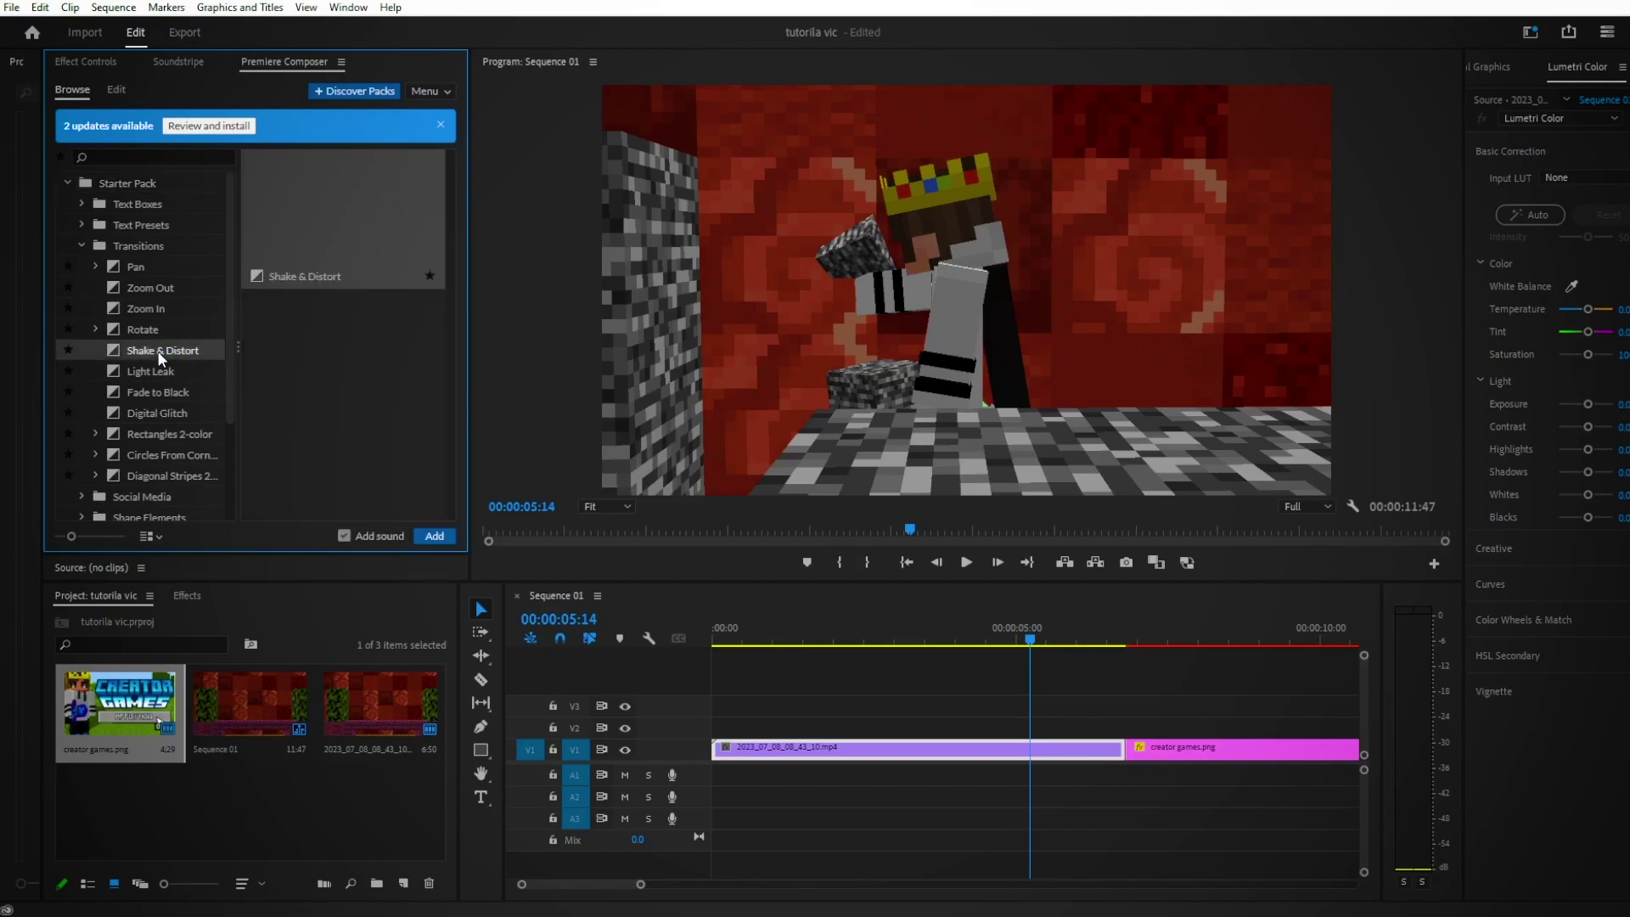
left_click(93, 329)
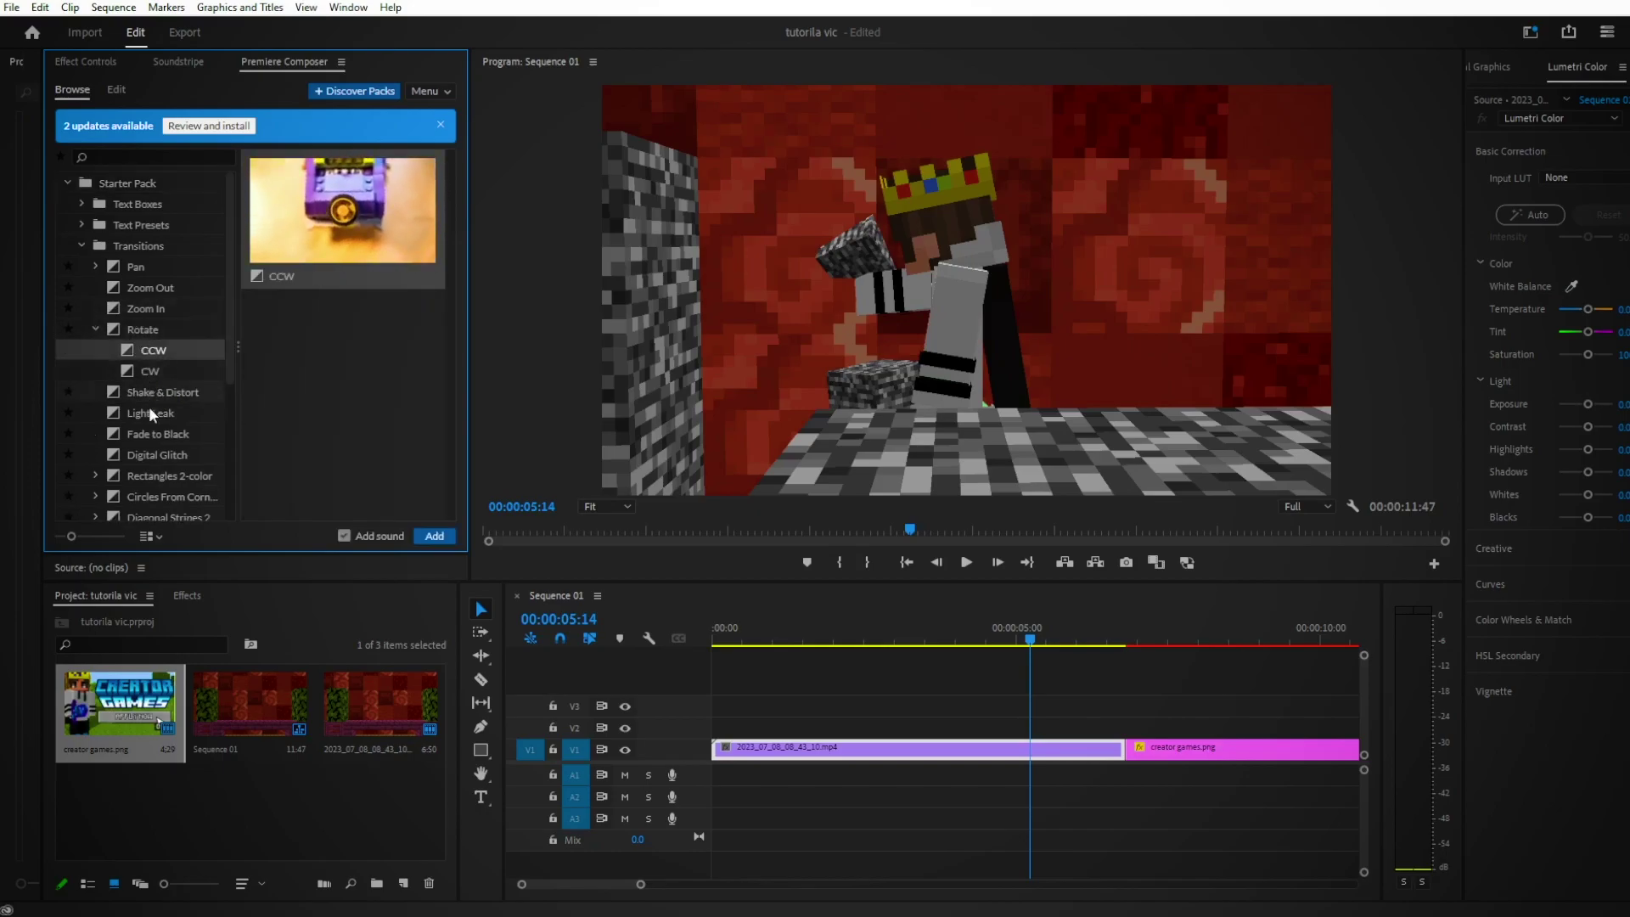
left_click(171, 454)
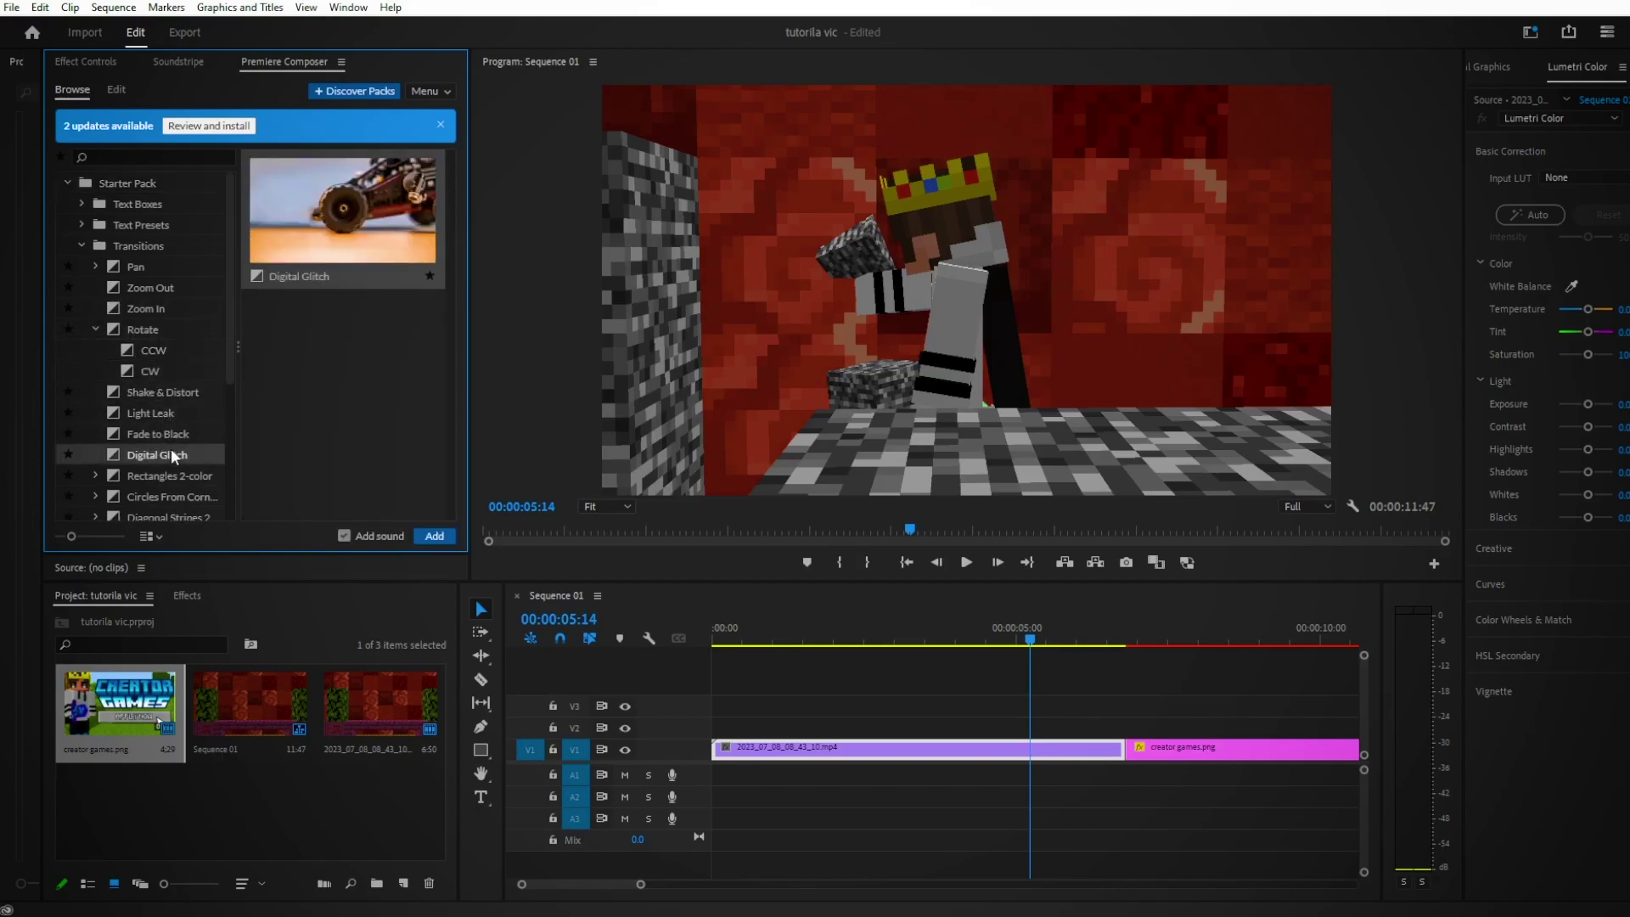
Scrub through the gameplay clip and add the Digital Glitch transition at its cut with creator games.png
left_click_drag(981, 629, 800, 628)
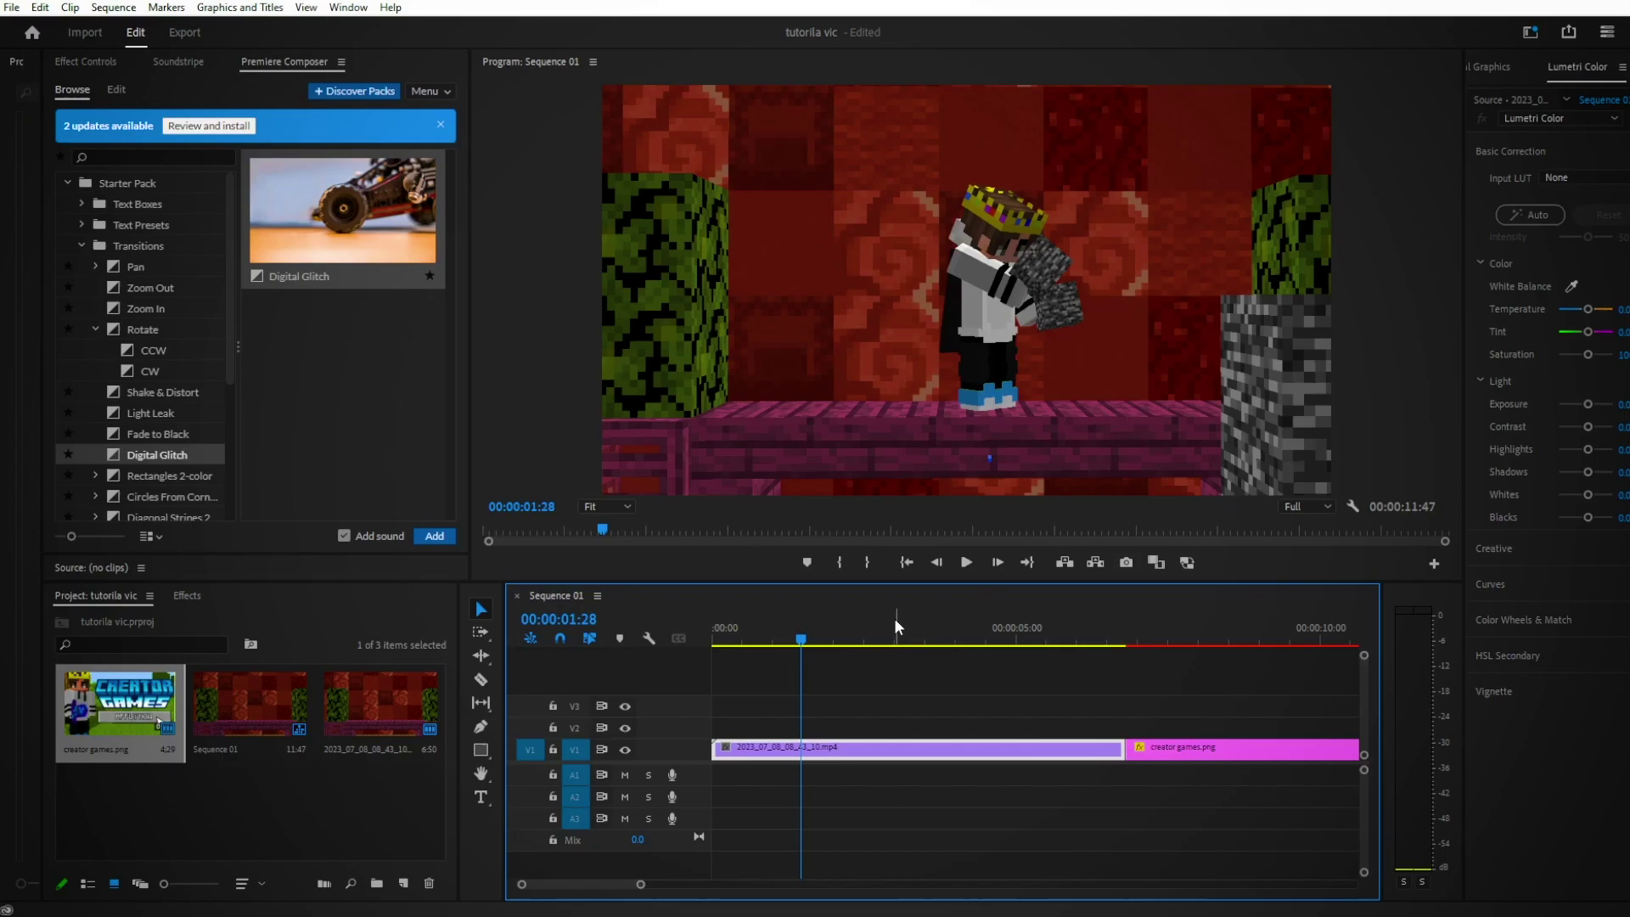
left_click_drag(822, 628, 927, 705)
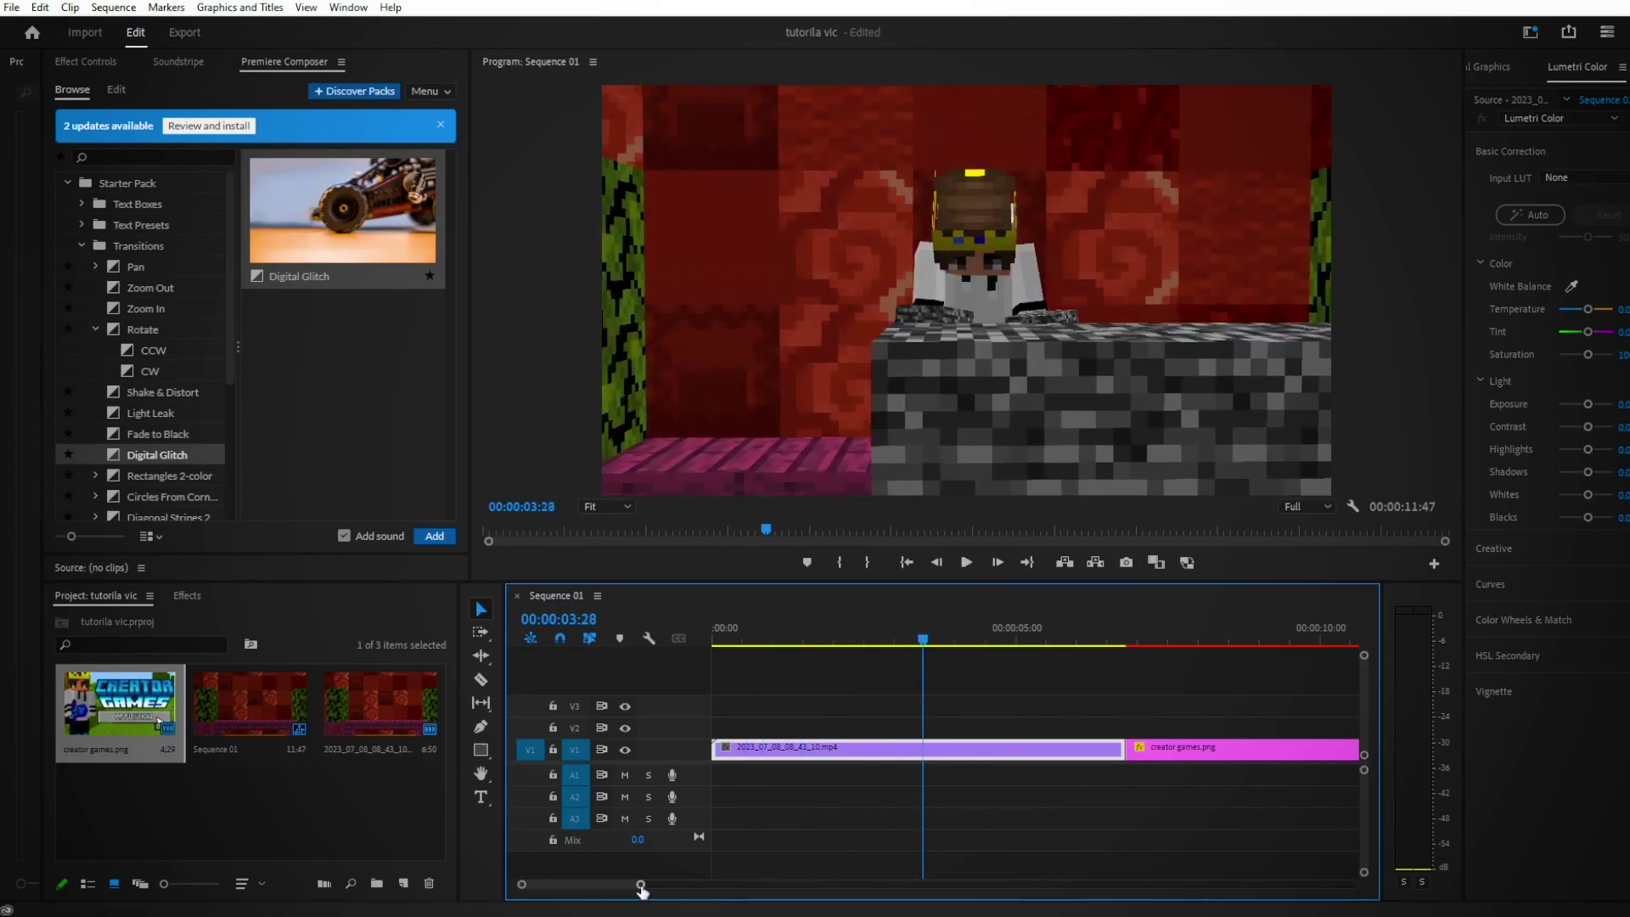
left_click_drag(640, 884, 779, 883)
left_click_drag(760, 629, 746, 689)
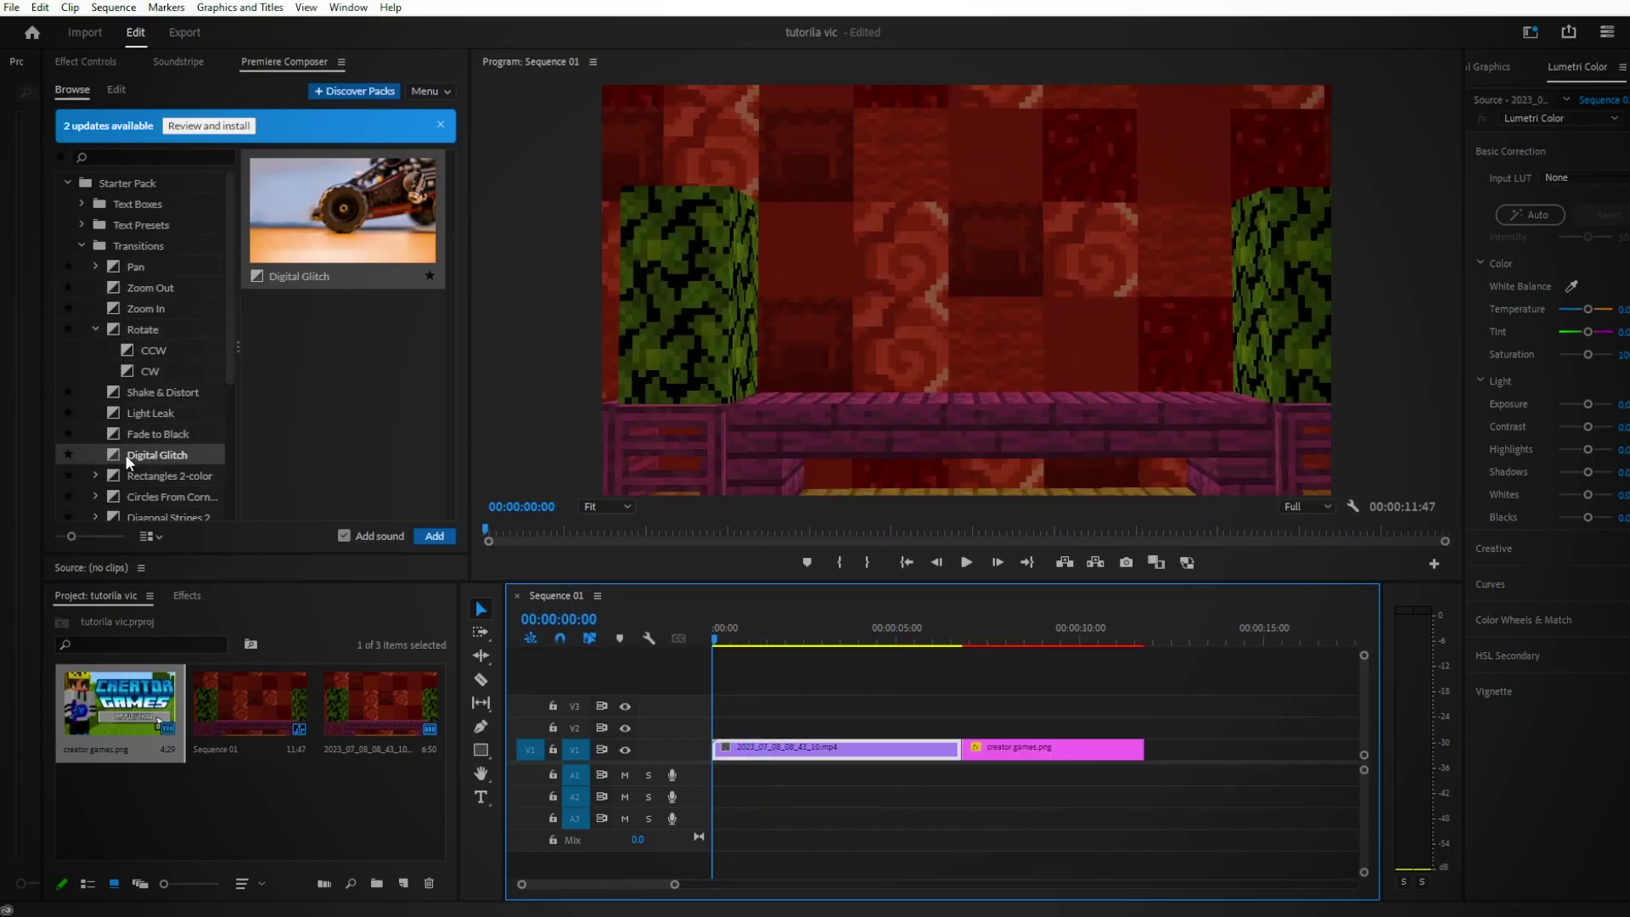
left_click_drag(125, 455, 964, 728)
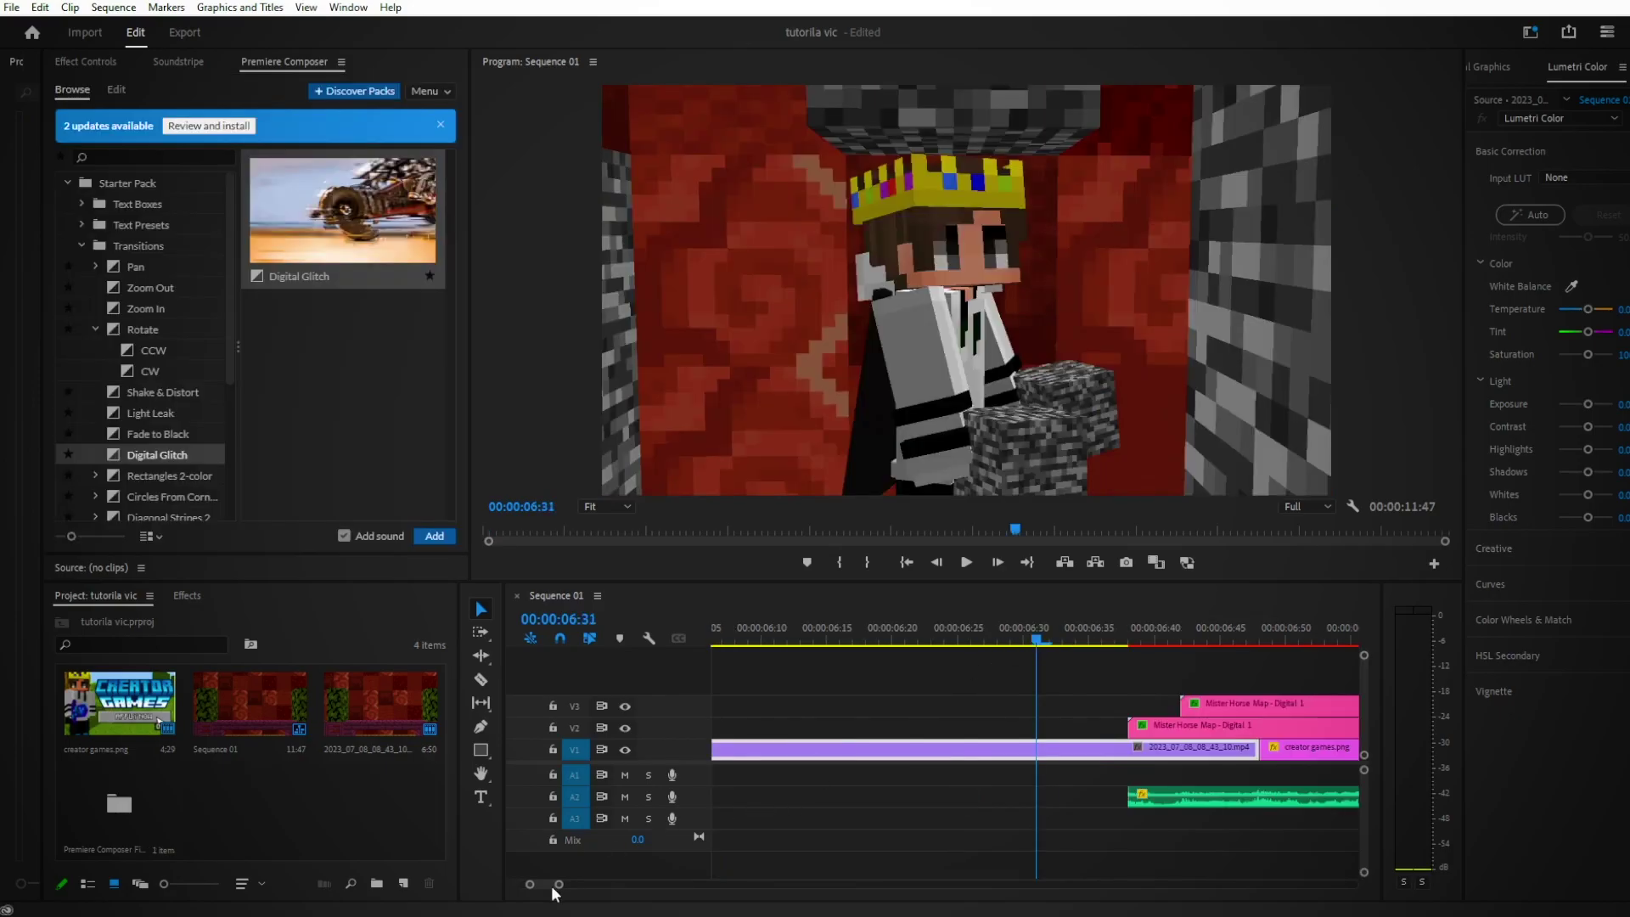
Adjust the audio gain of the Digital Glitch transition by -10 dB
key("minus")
key("minus")
key("minus")
left_click_drag(1041, 636, 1036, 636)
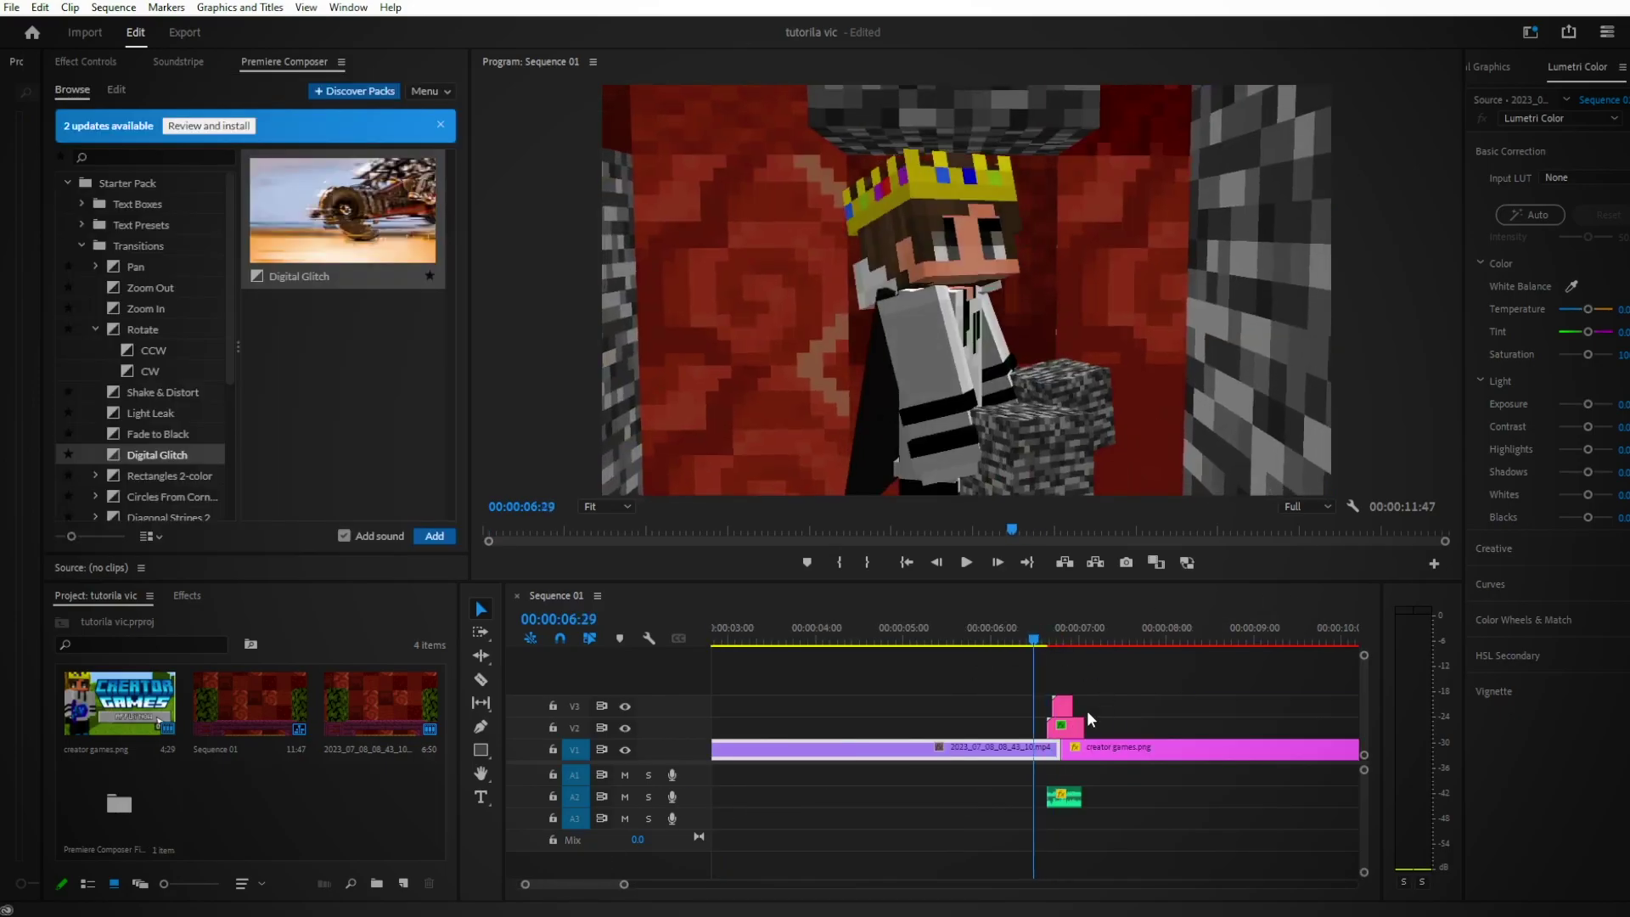
right_click(1068, 728)
left_click(1061, 730)
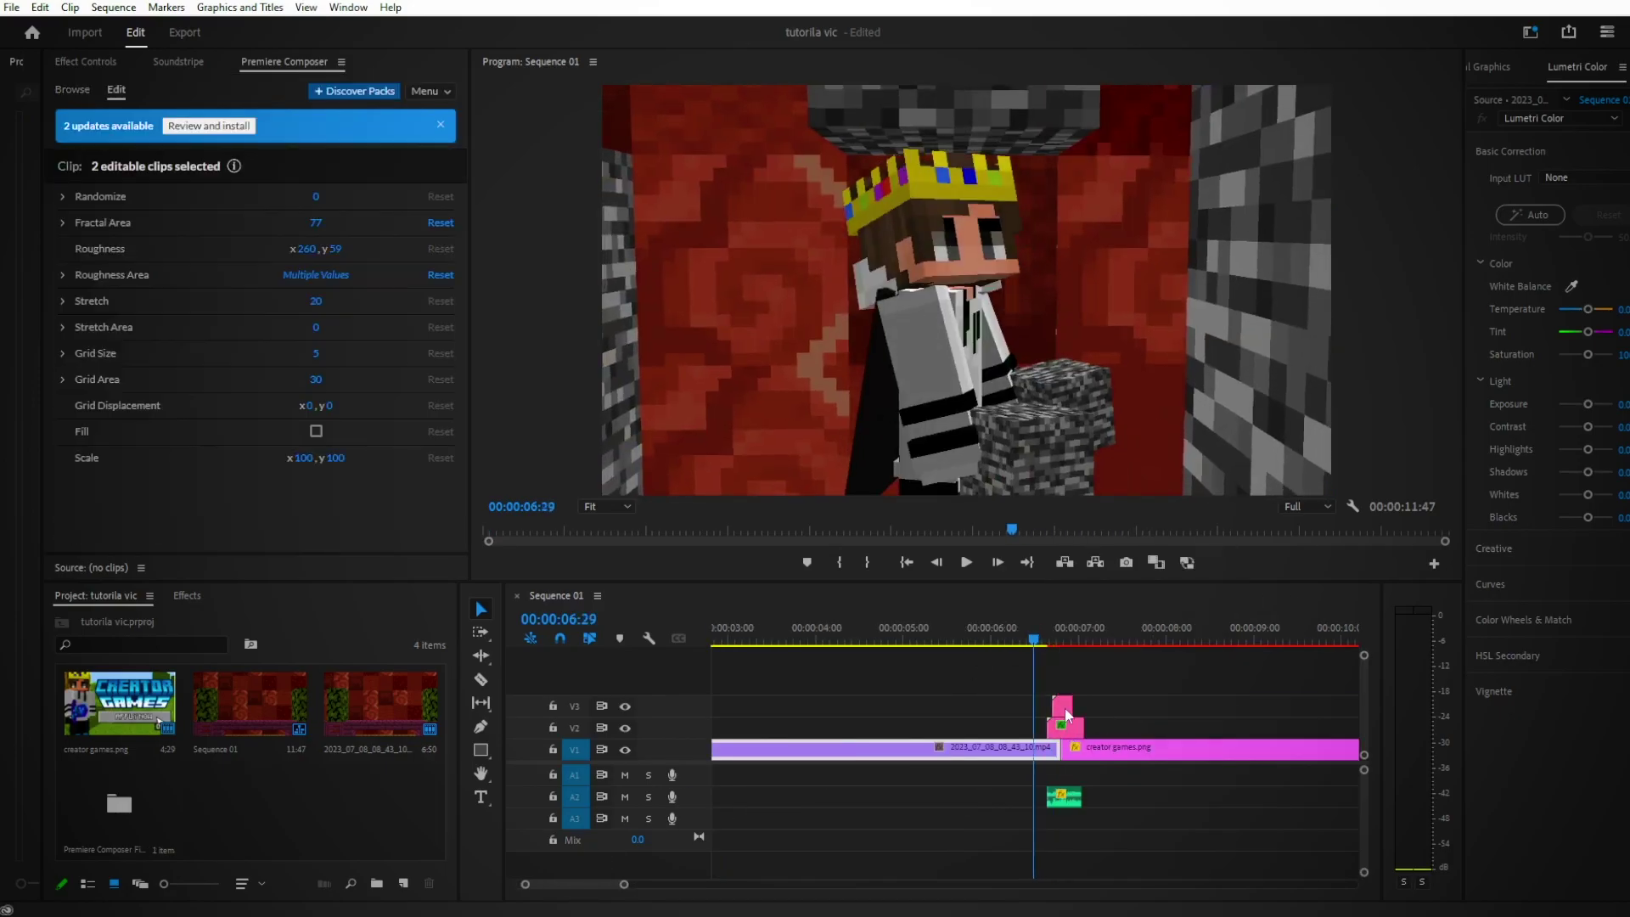
right_click(1064, 714)
key("Escape")
right_click(1061, 718)
left_click(1136, 555)
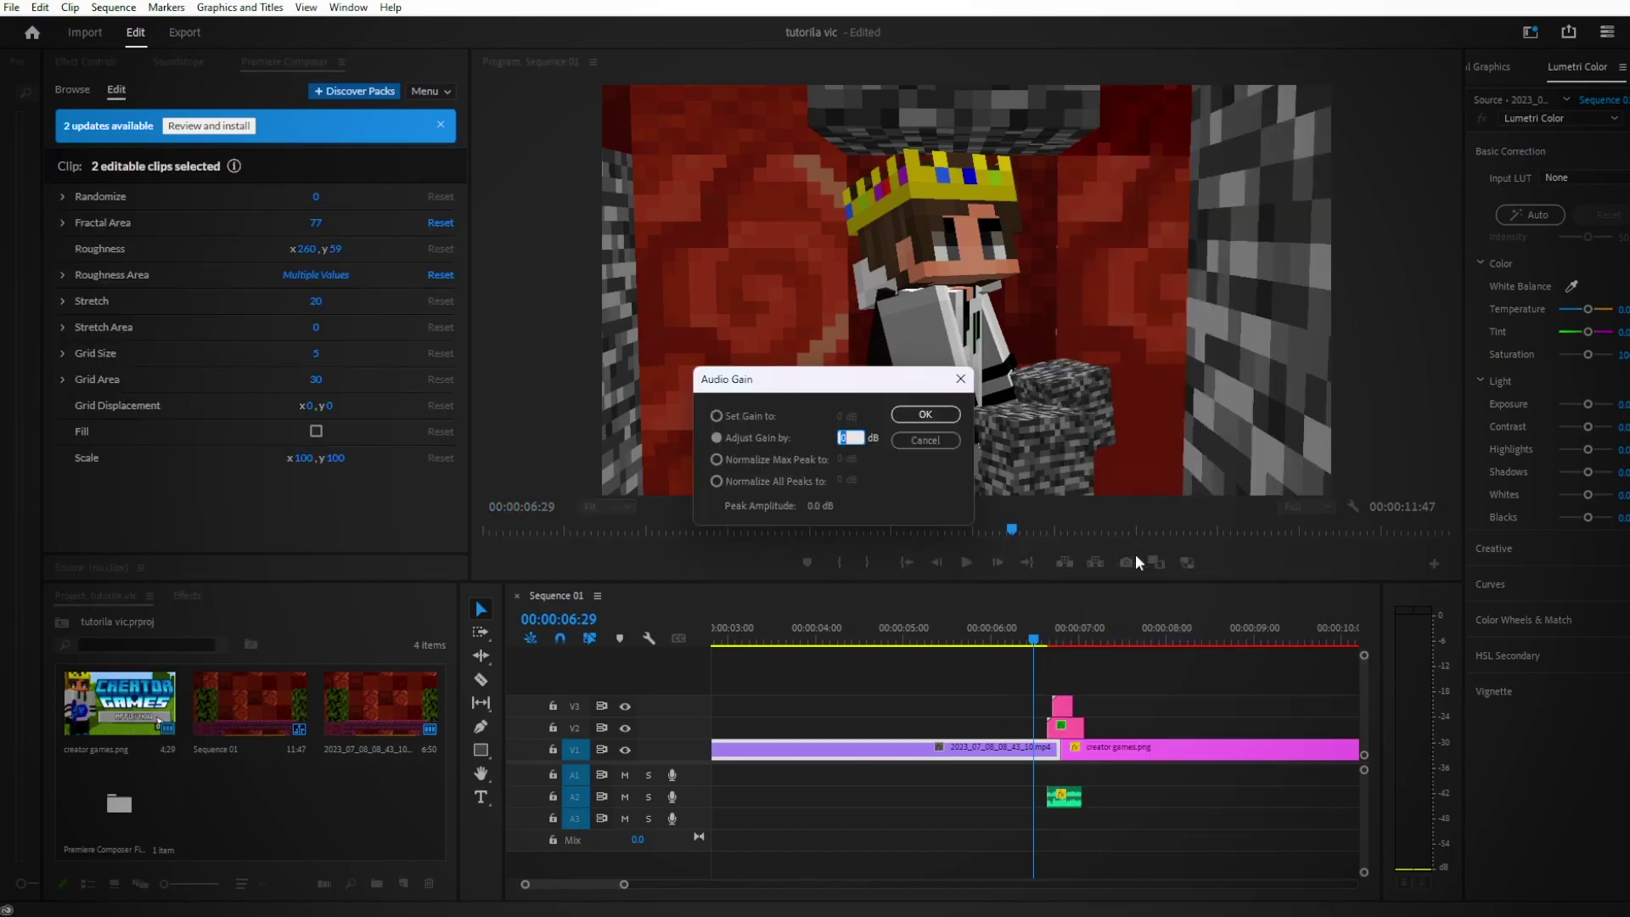
type("-10")
key("Return")
Play and scrub through the Digital Glitch transition to check how it looks and sounds
left_click(975, 629)
key("space")
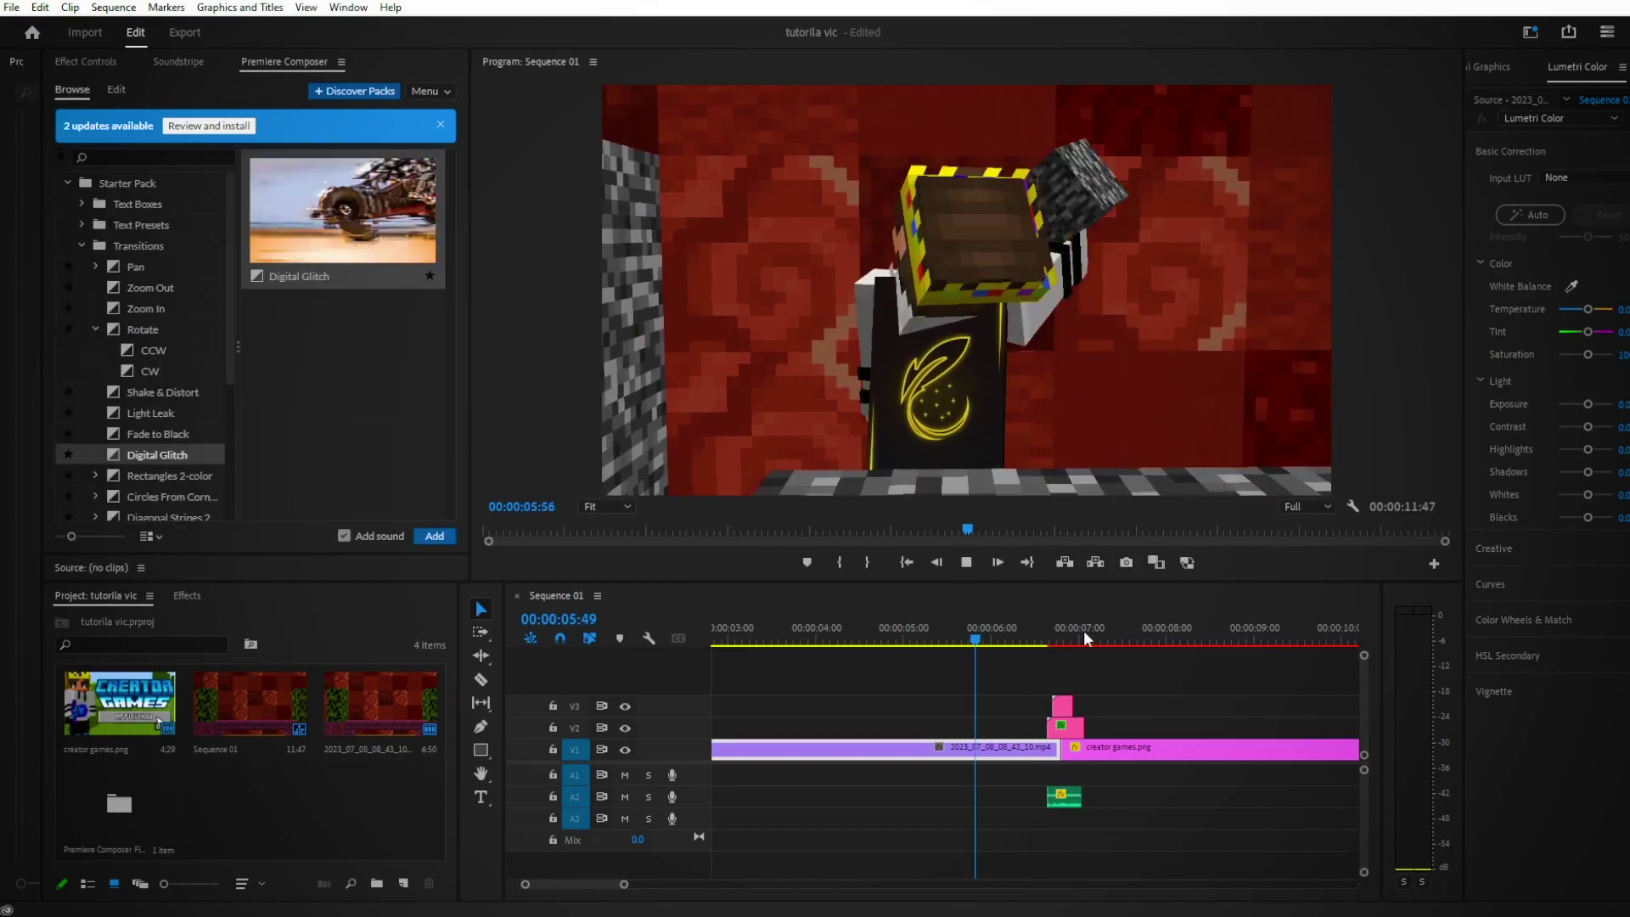
left_click(1056, 645)
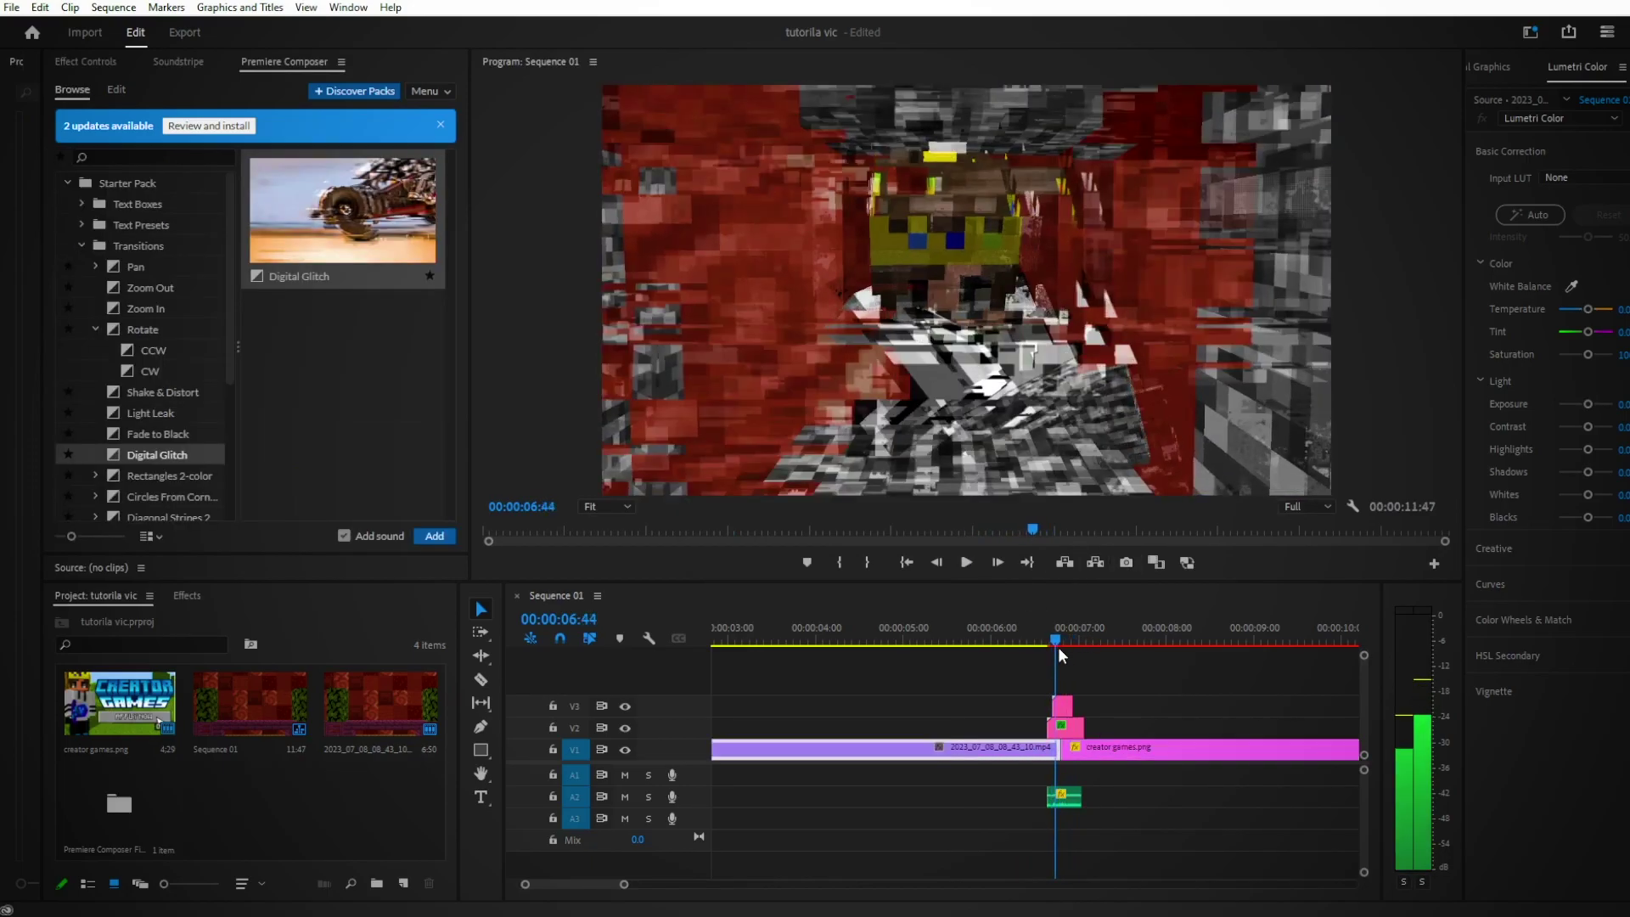
left_click_drag(1058, 647, 1072, 659)
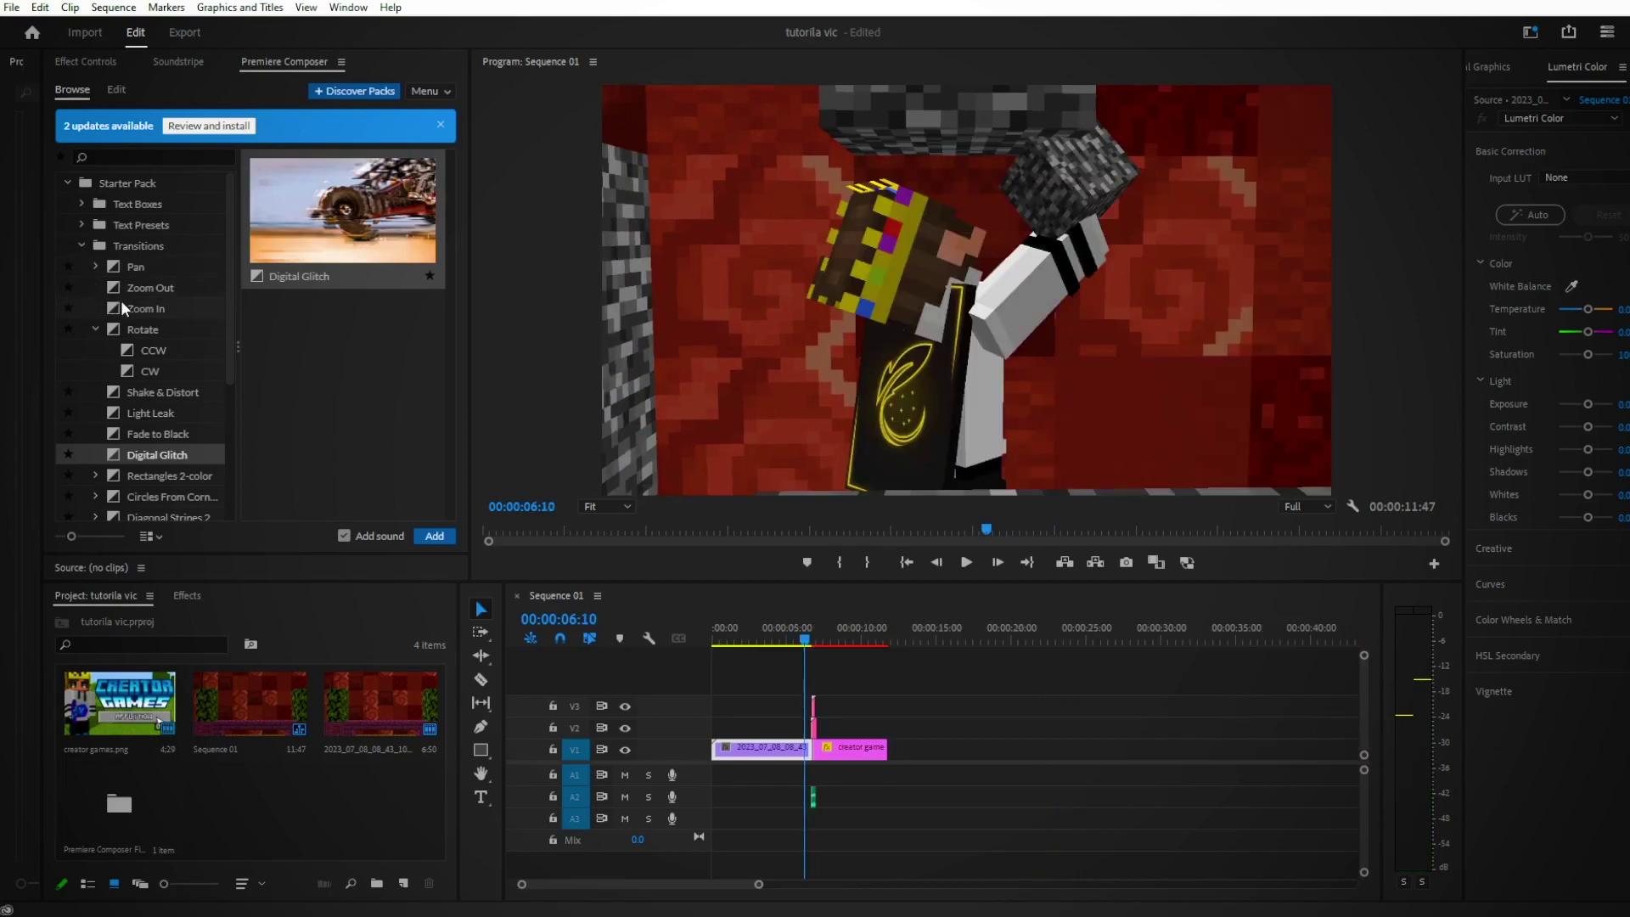
Add the Zoom In transition over the gameplay clip at about 4 seconds and render the sequence from In to Out
left_click_drag(123, 308, 768, 721)
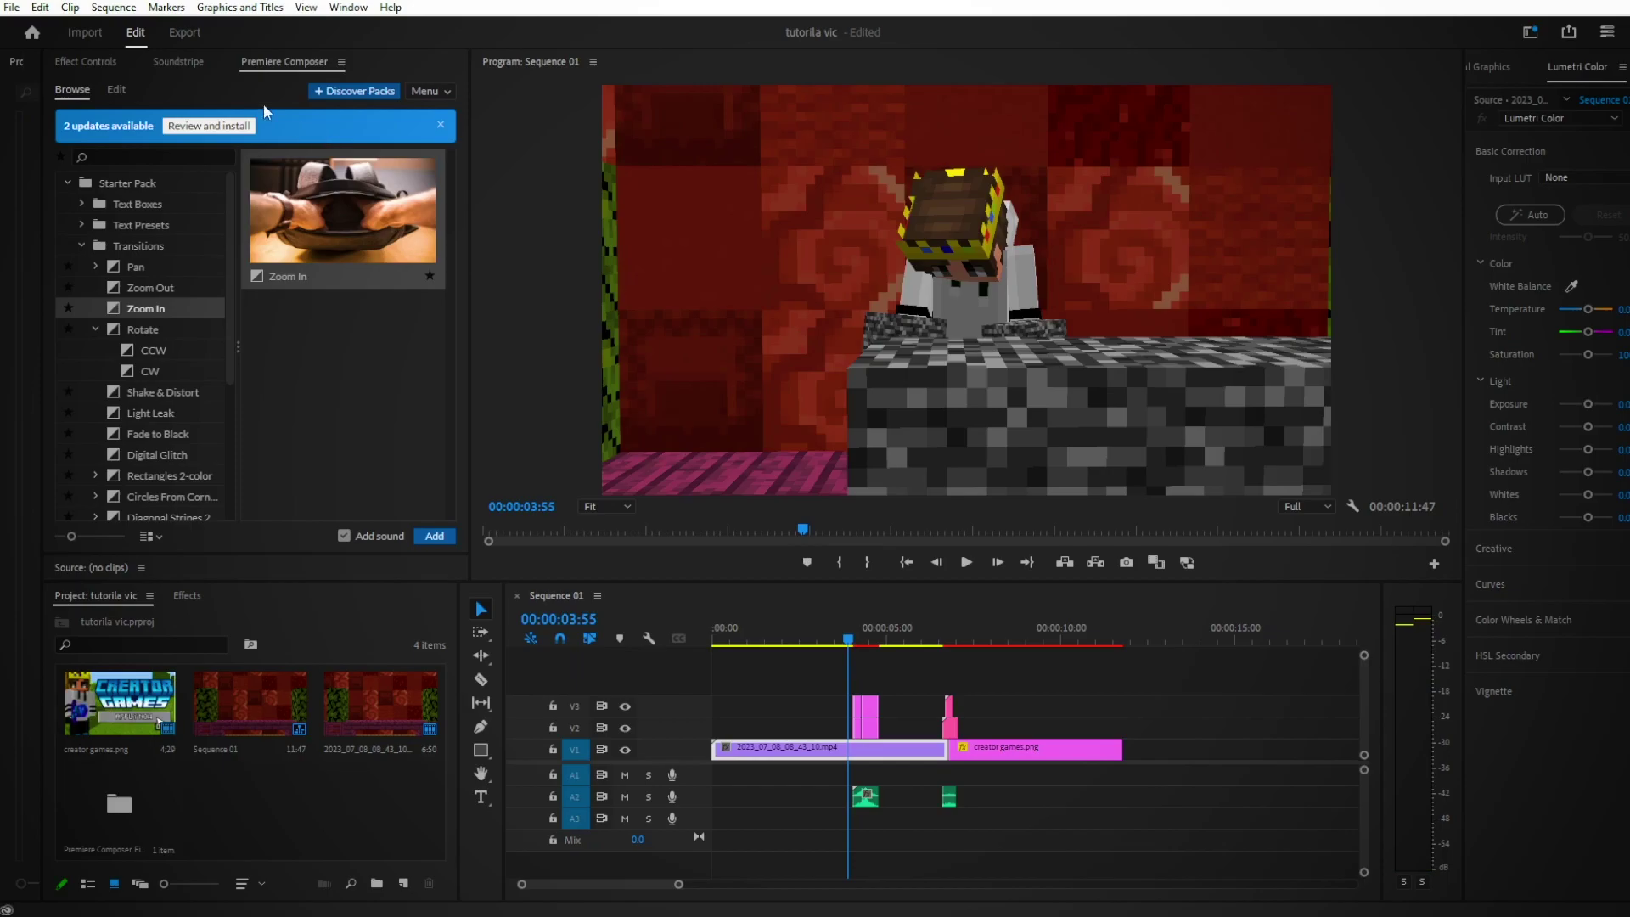
left_click(114, 8)
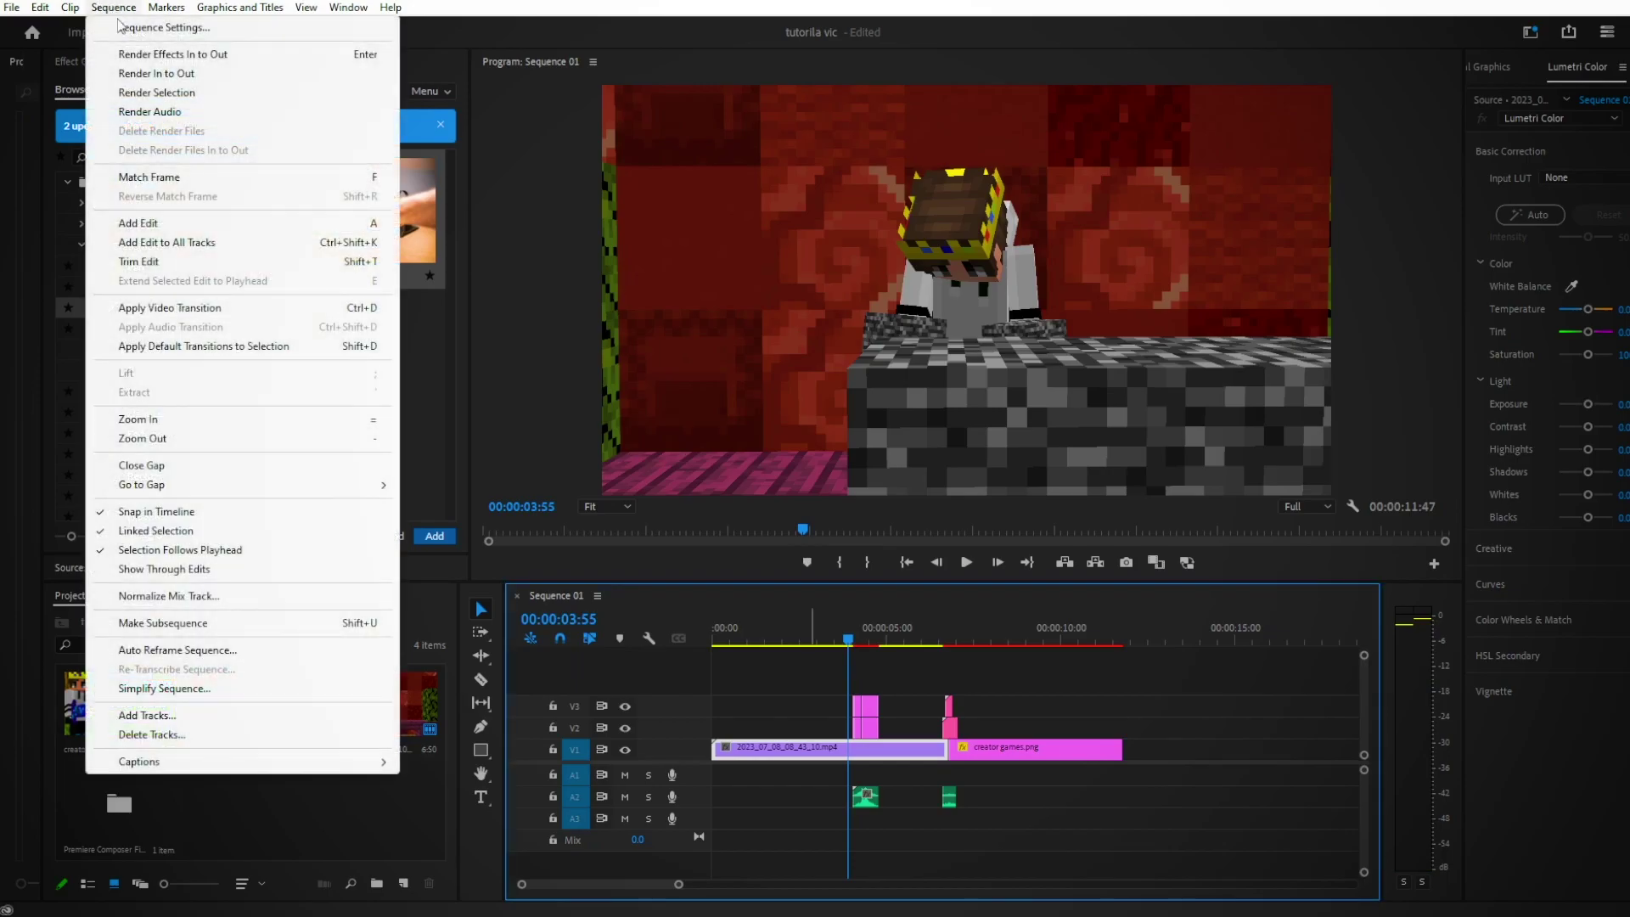
left_click(154, 73)
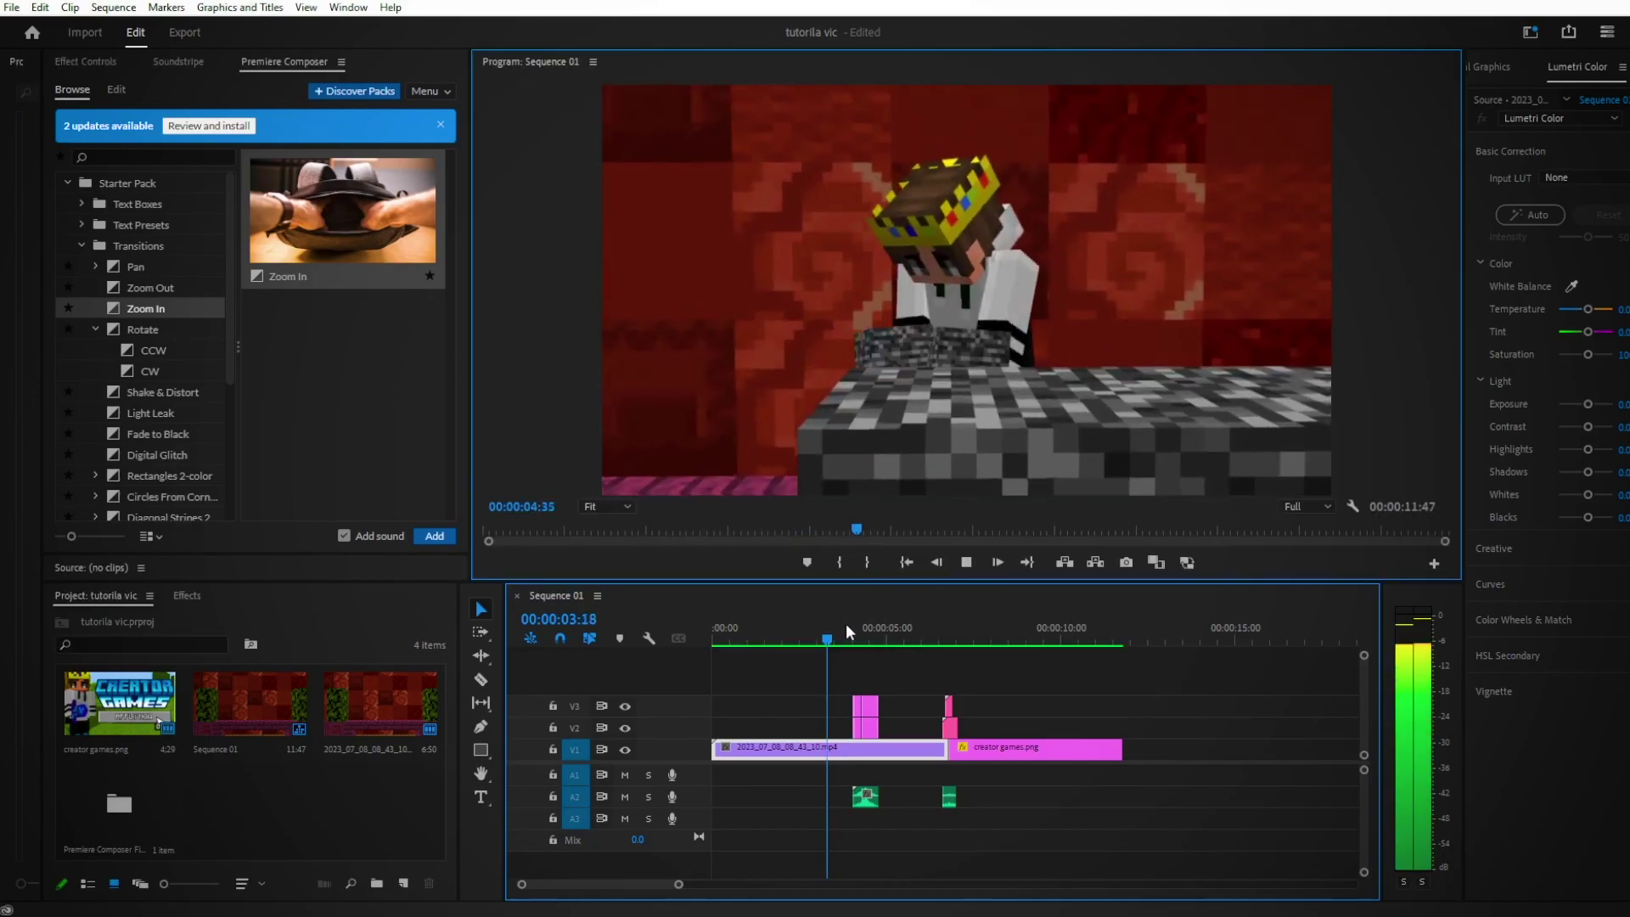
Cut the gameplay clip on V1 at the middle of the Zoom In transition
mouse_move(853, 635)
left_mouse_down()
mouse_move(863, 660)
mouse_move(847, 657)
left_mouse_up()
key("=")
key("=")
left_click(1044, 649)
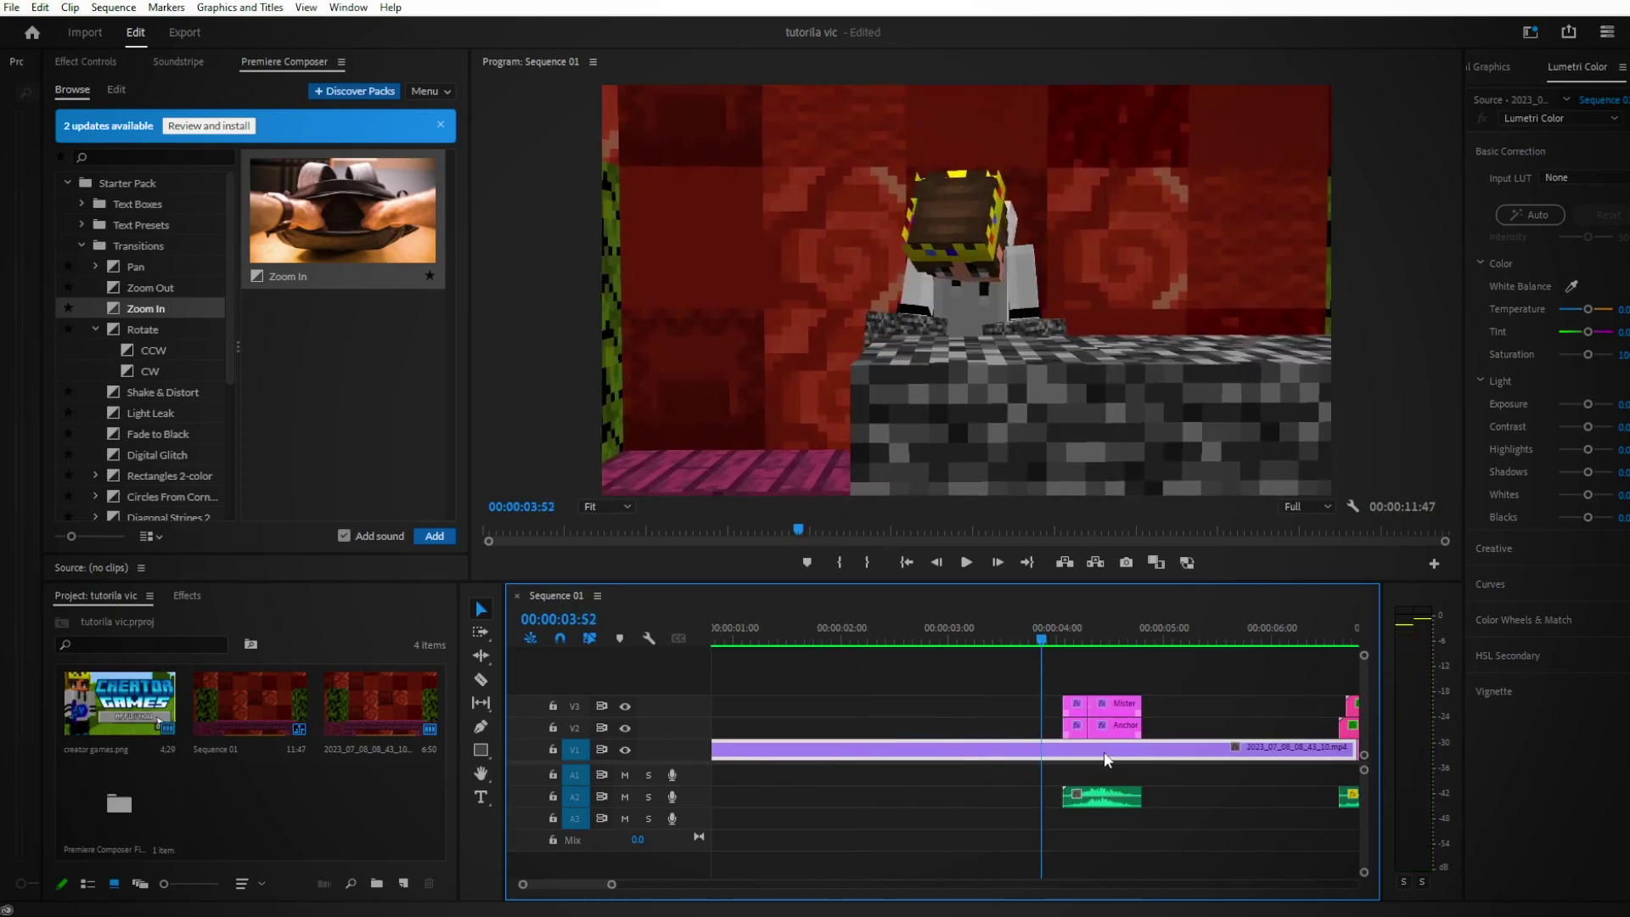
key("c")
left_click(1089, 750)
key("v")
Scrub and play through the Zoom In transition over the new cut
left_click_drag(1046, 636, 1092, 642)
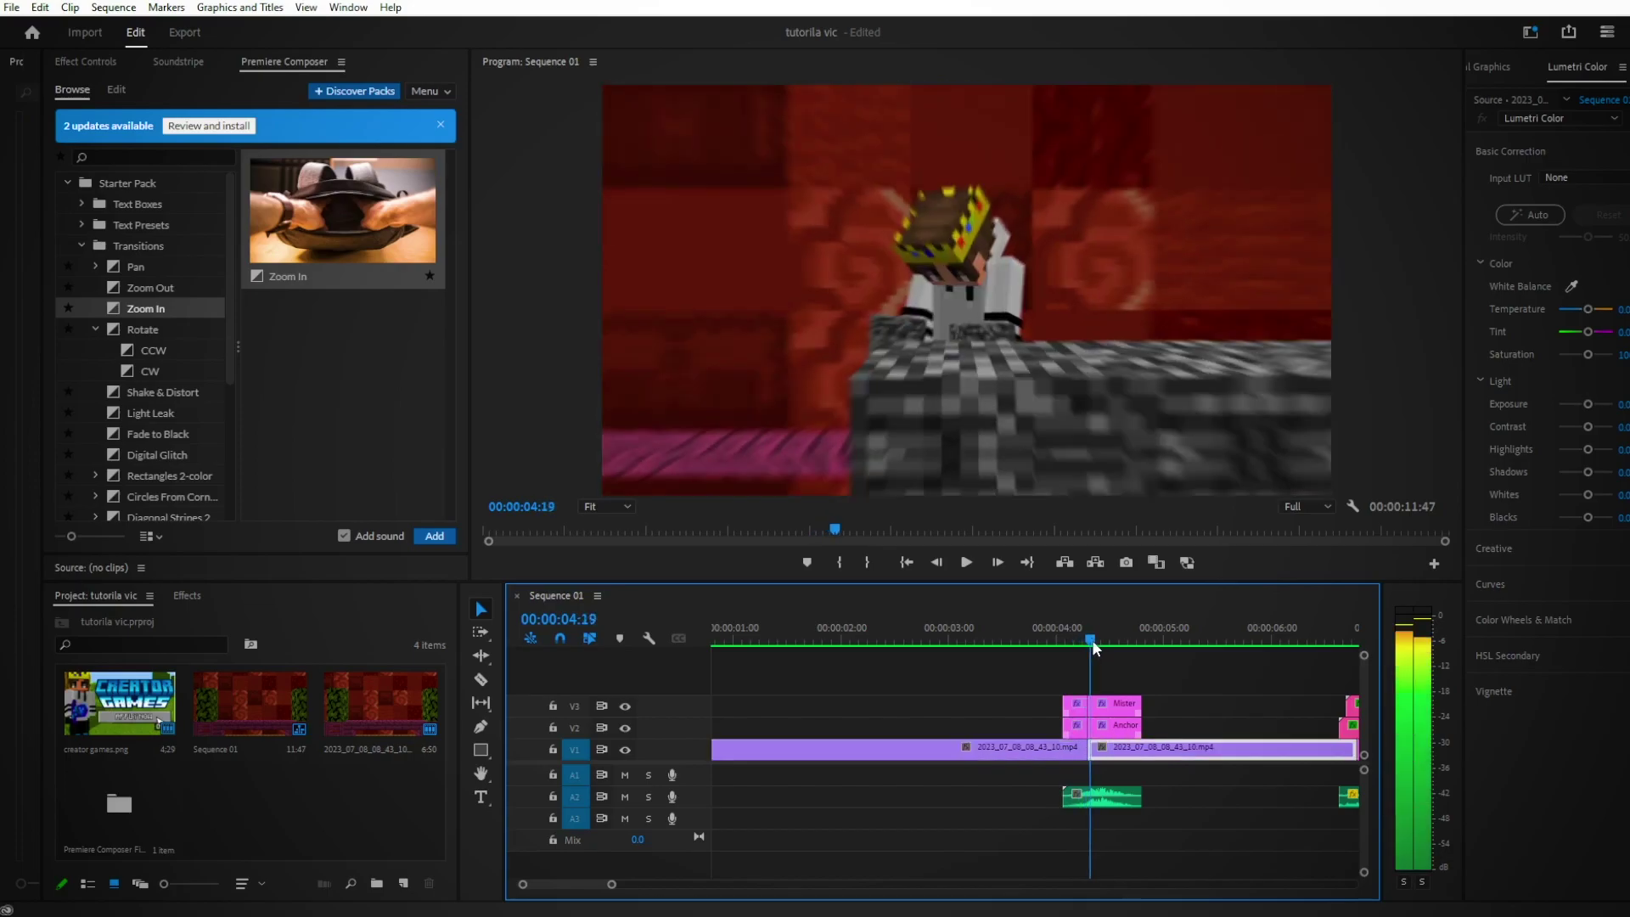
right_click(1118, 708)
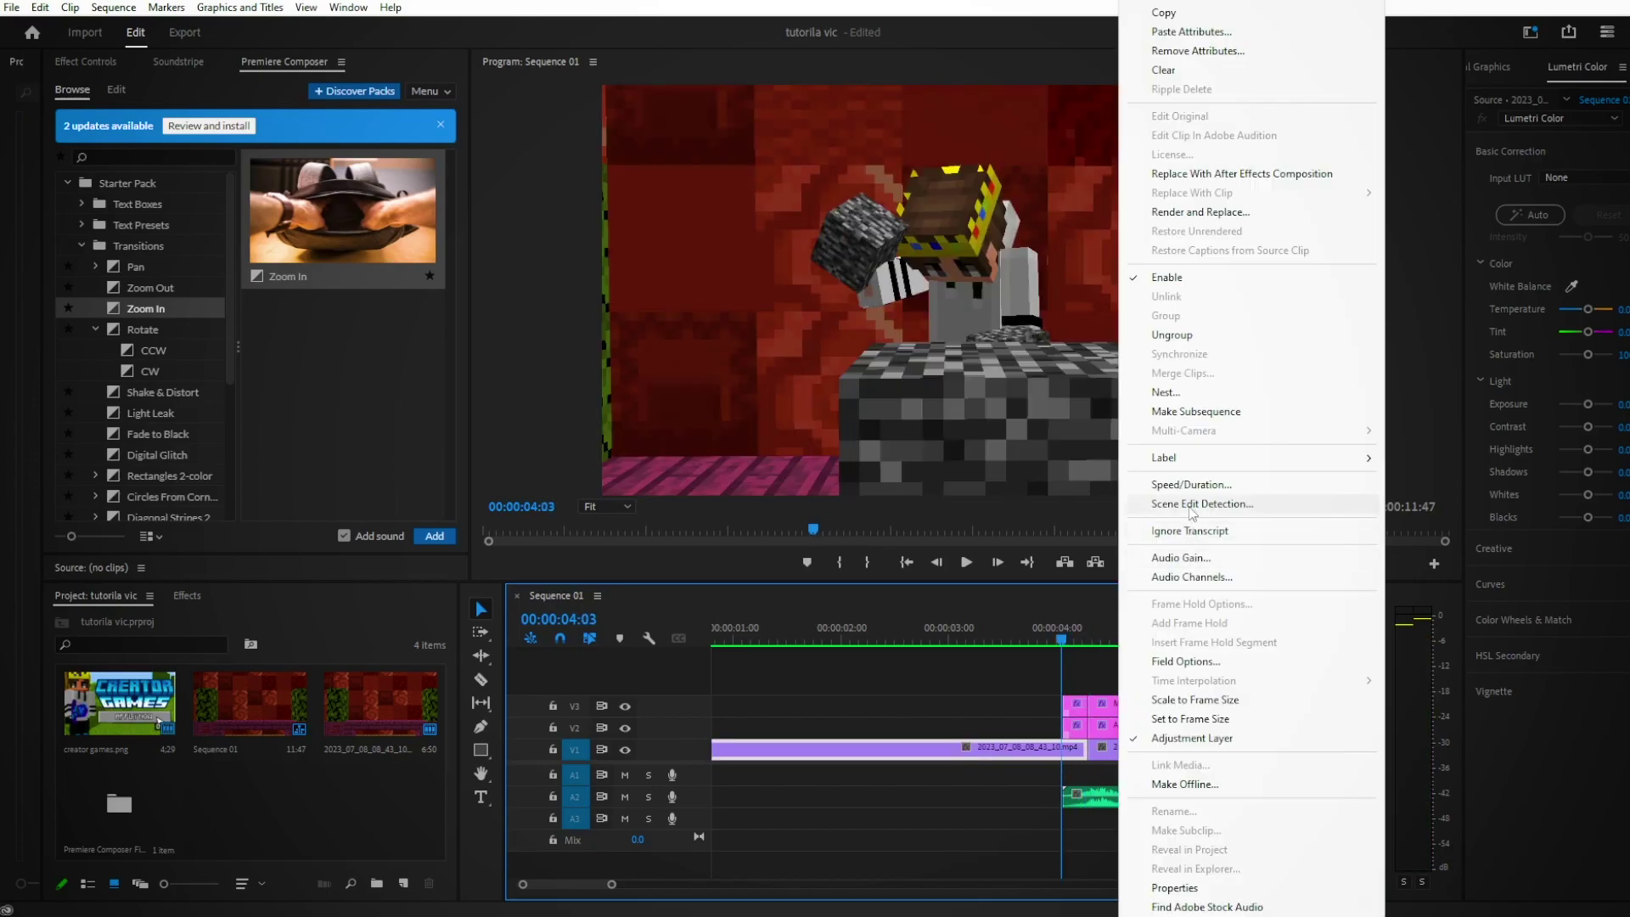
left_click_drag(1061, 643, 1042, 651)
key("space")
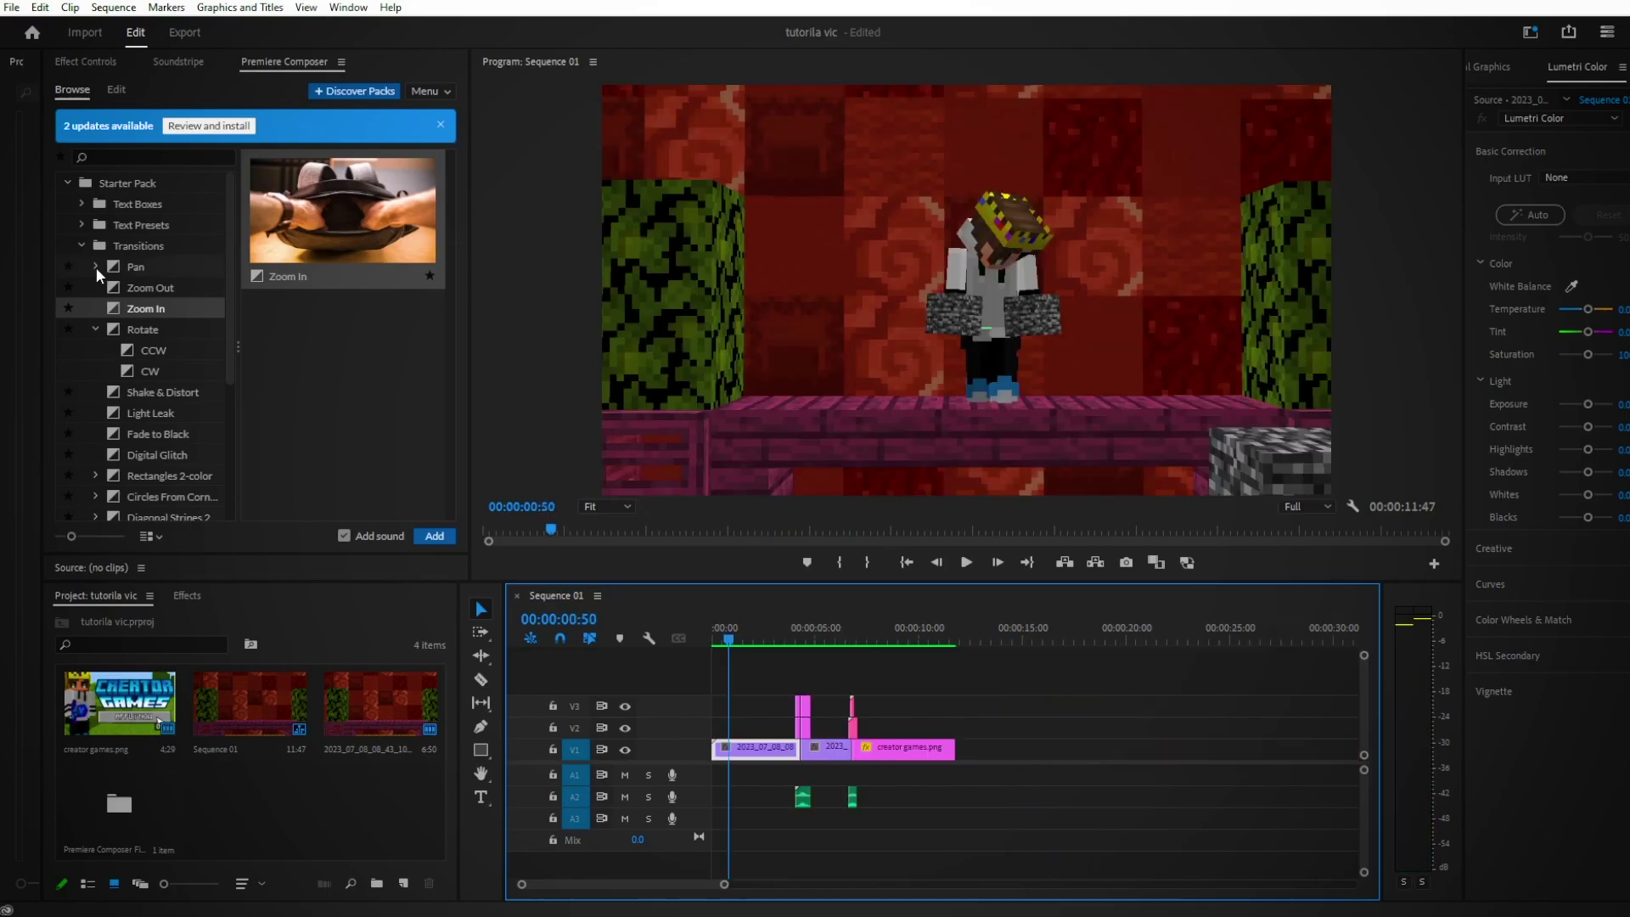
Browse the Pan transition variants in the Starter Pack, including Left, Bottom and Right
left_click(92, 266)
left_click(120, 287)
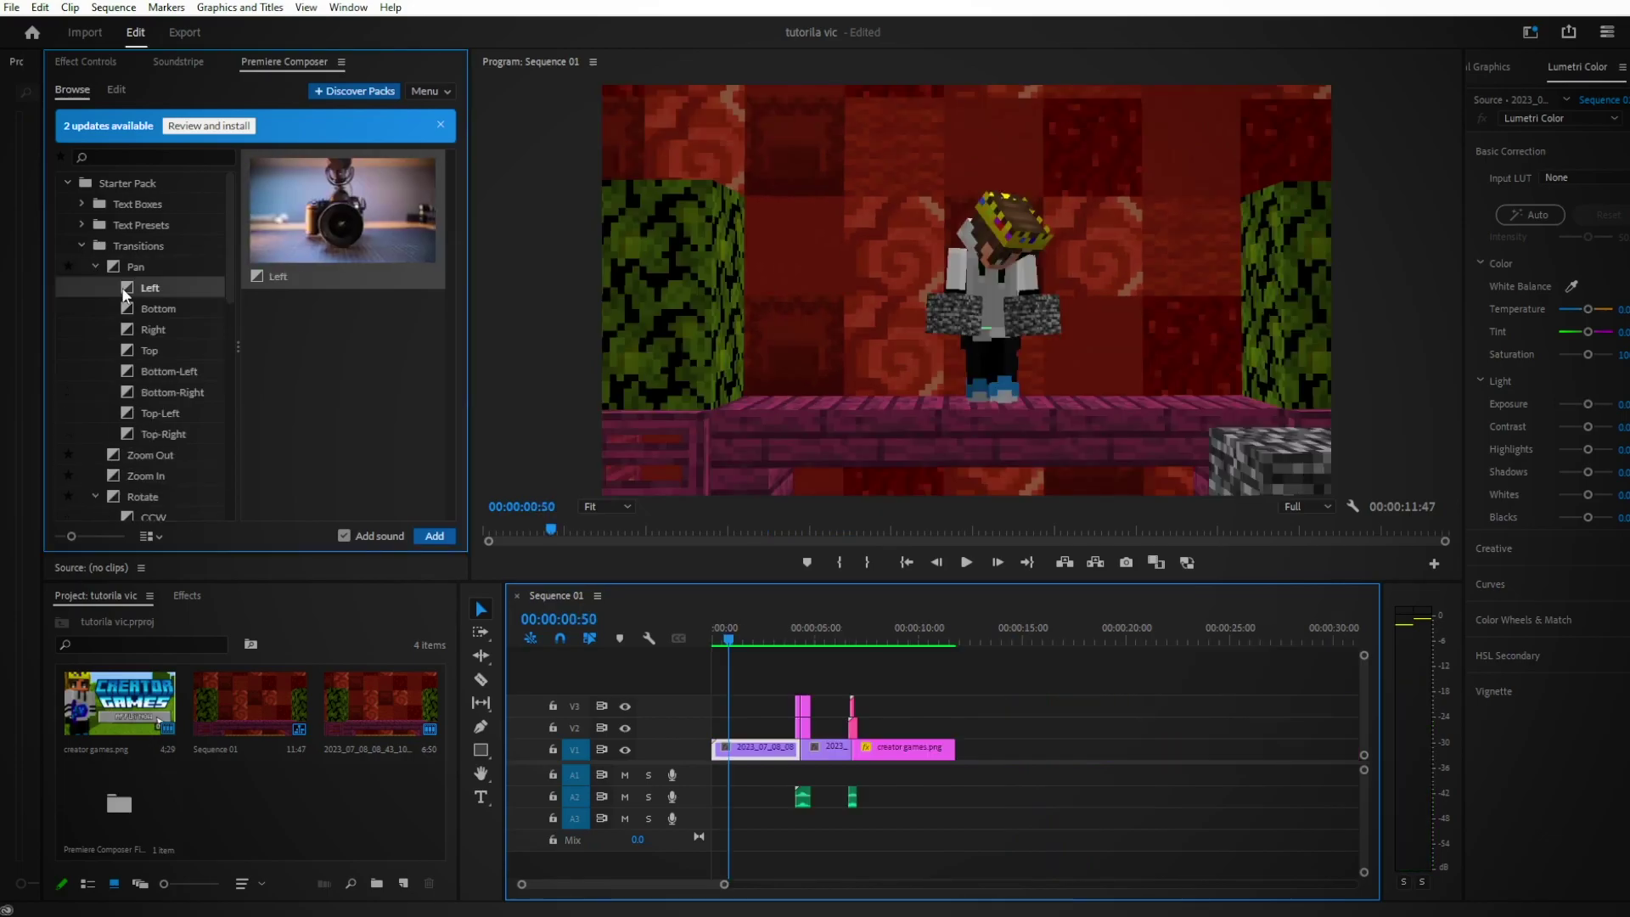
left_click(135, 305)
left_click(134, 328)
left_click(133, 332)
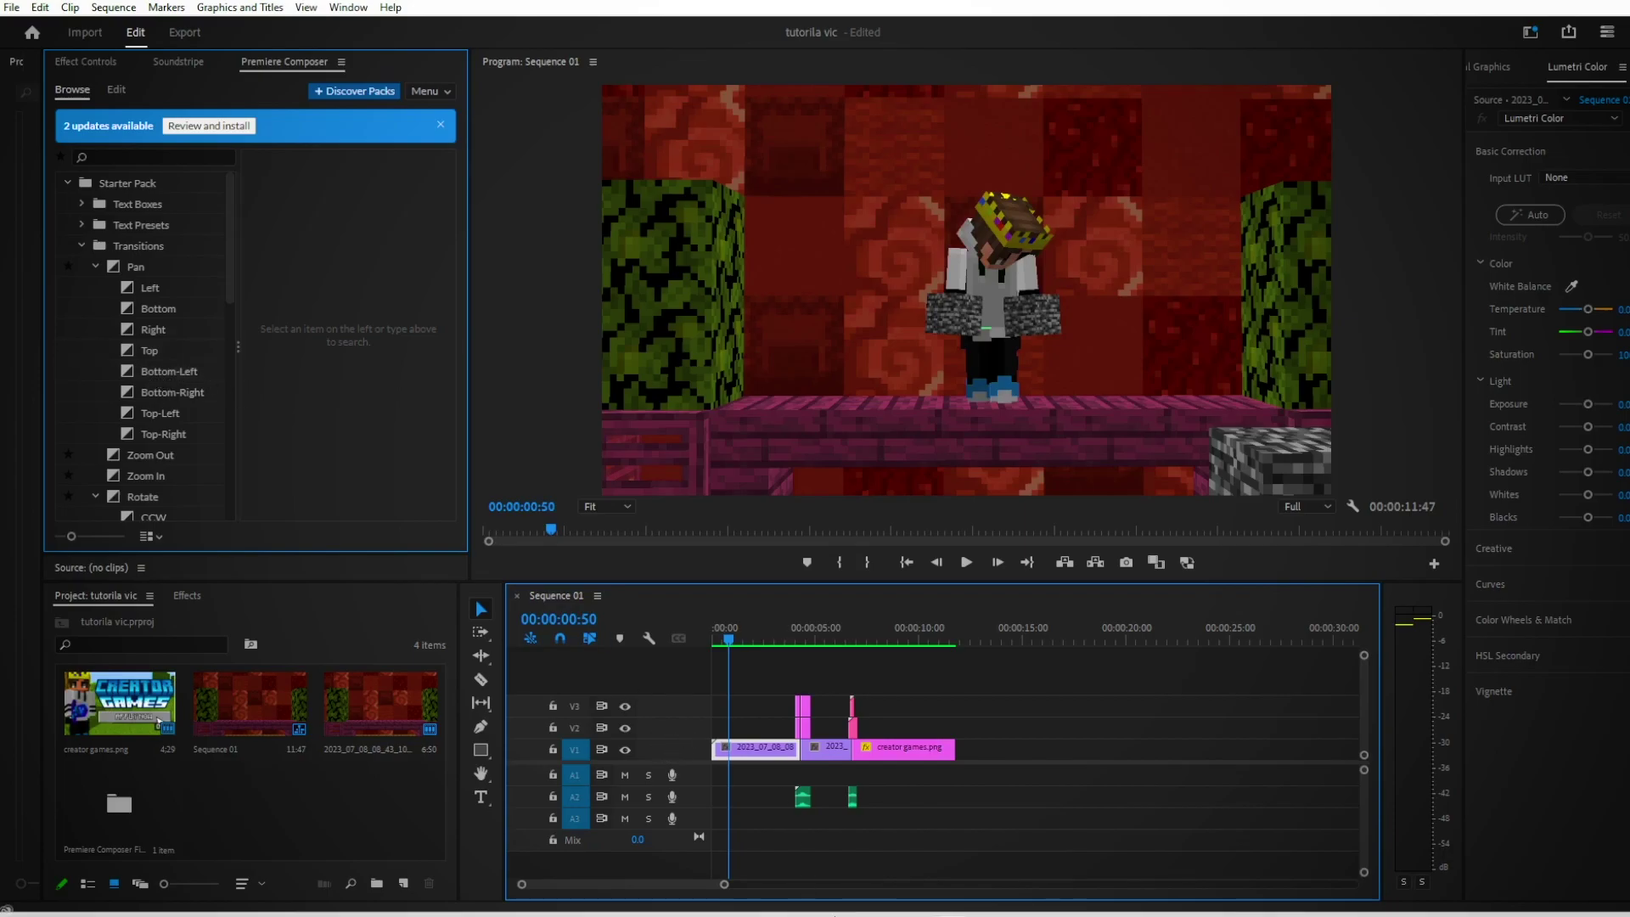
left_click_drag(724, 890, 1358, 886)
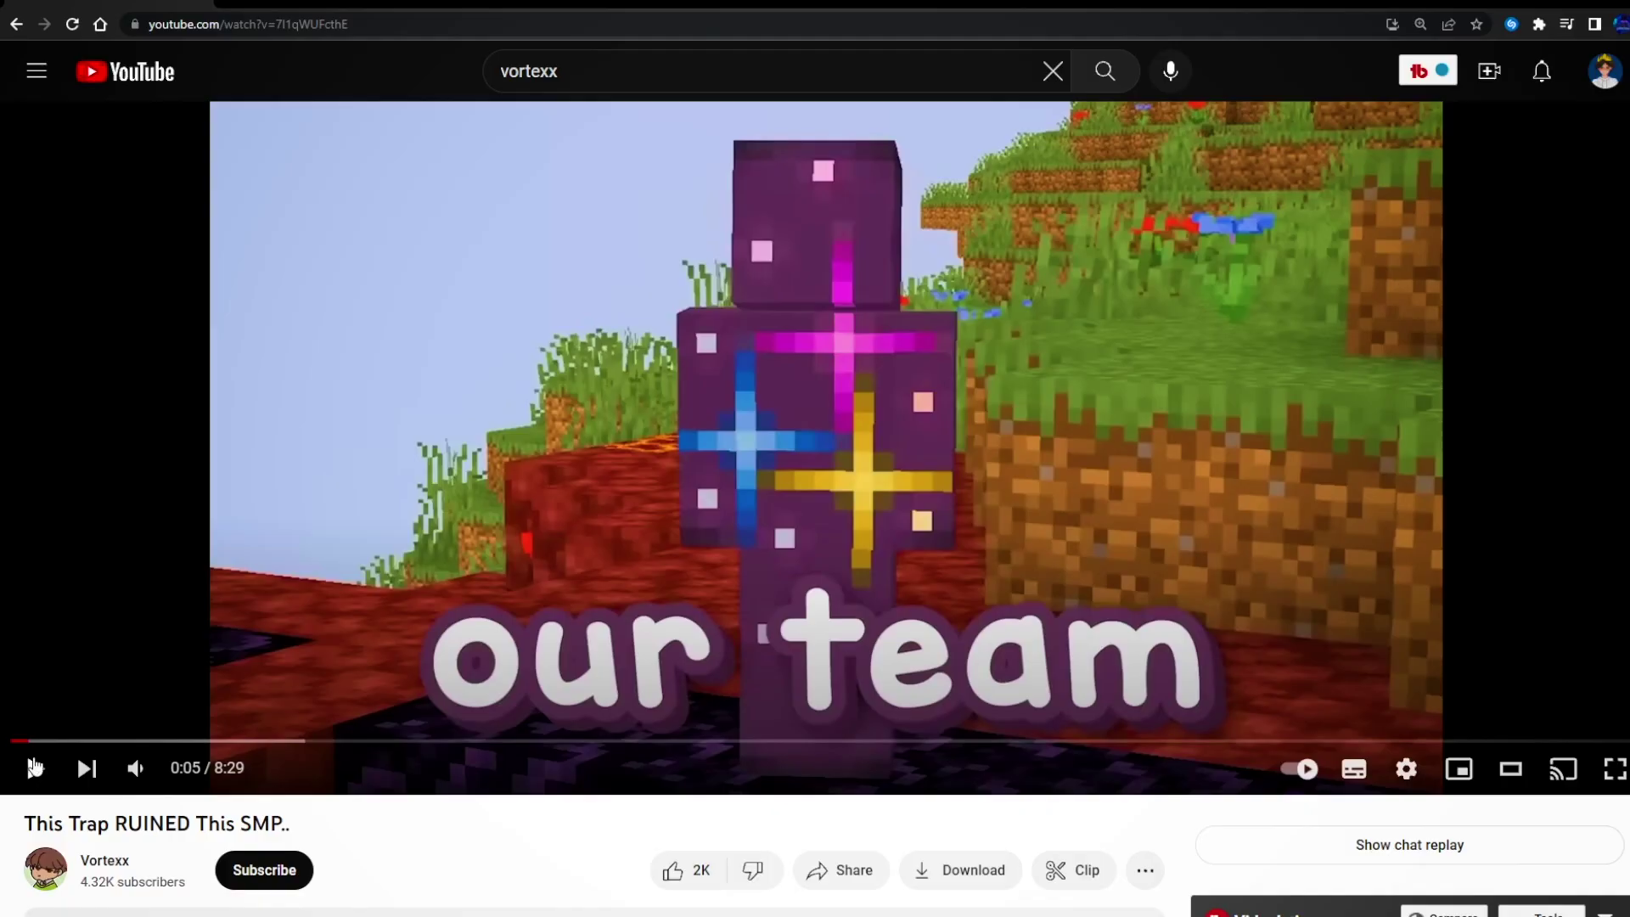
Switch to the example video on YouTube and play a short stretch of it, pausing after its scene change
left_click(34, 767)
left_click(34, 769)
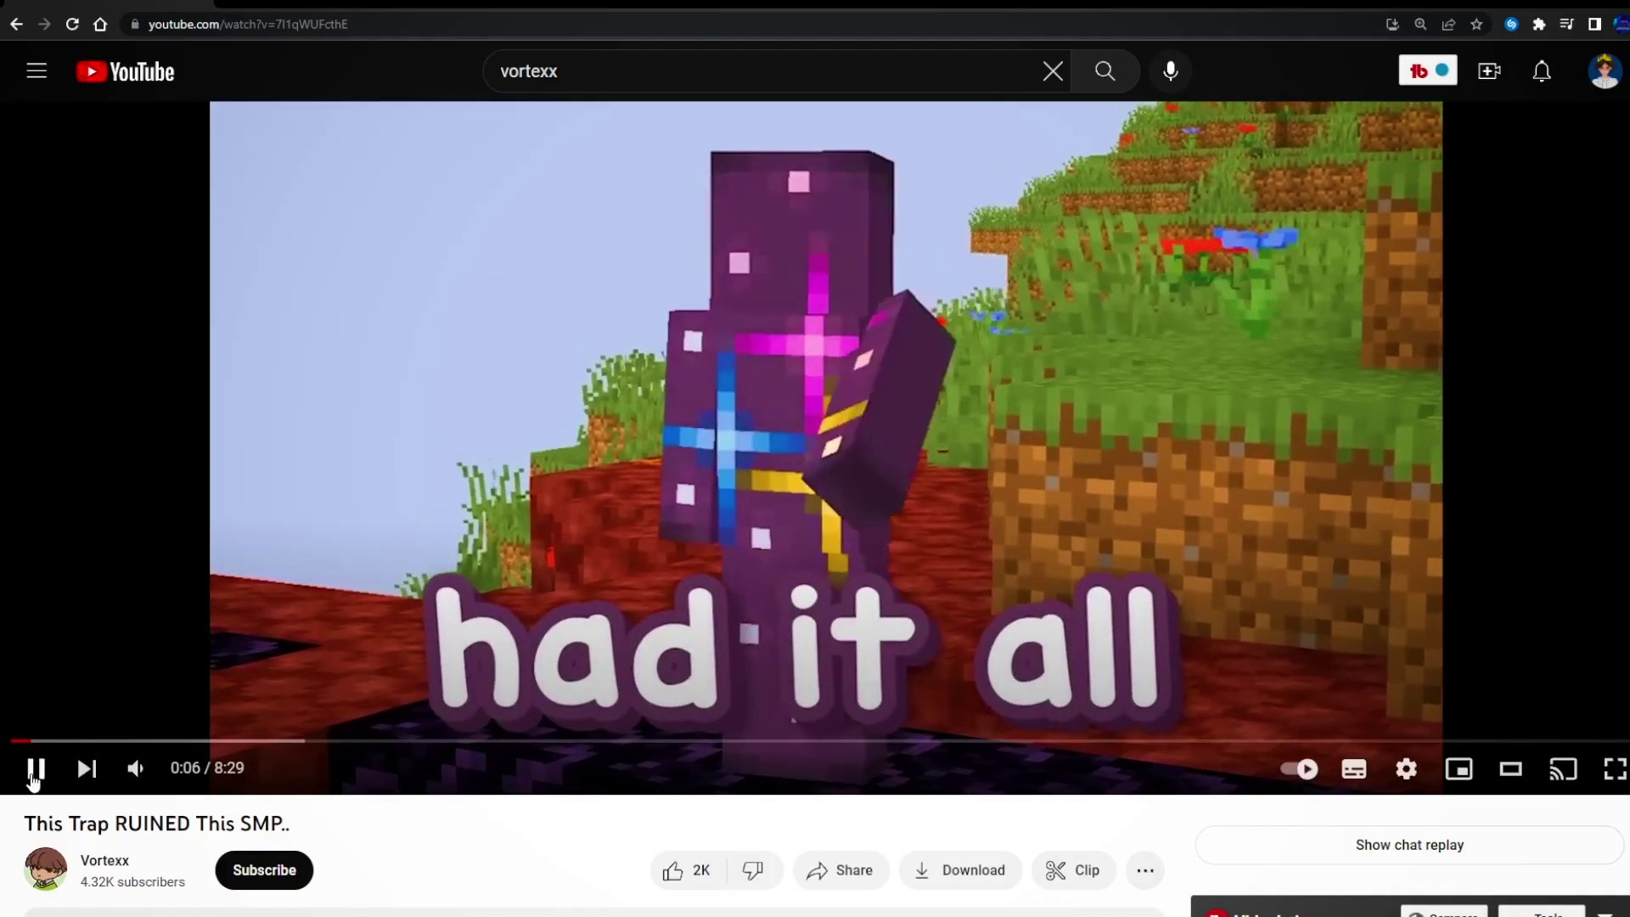
left_click(34, 769)
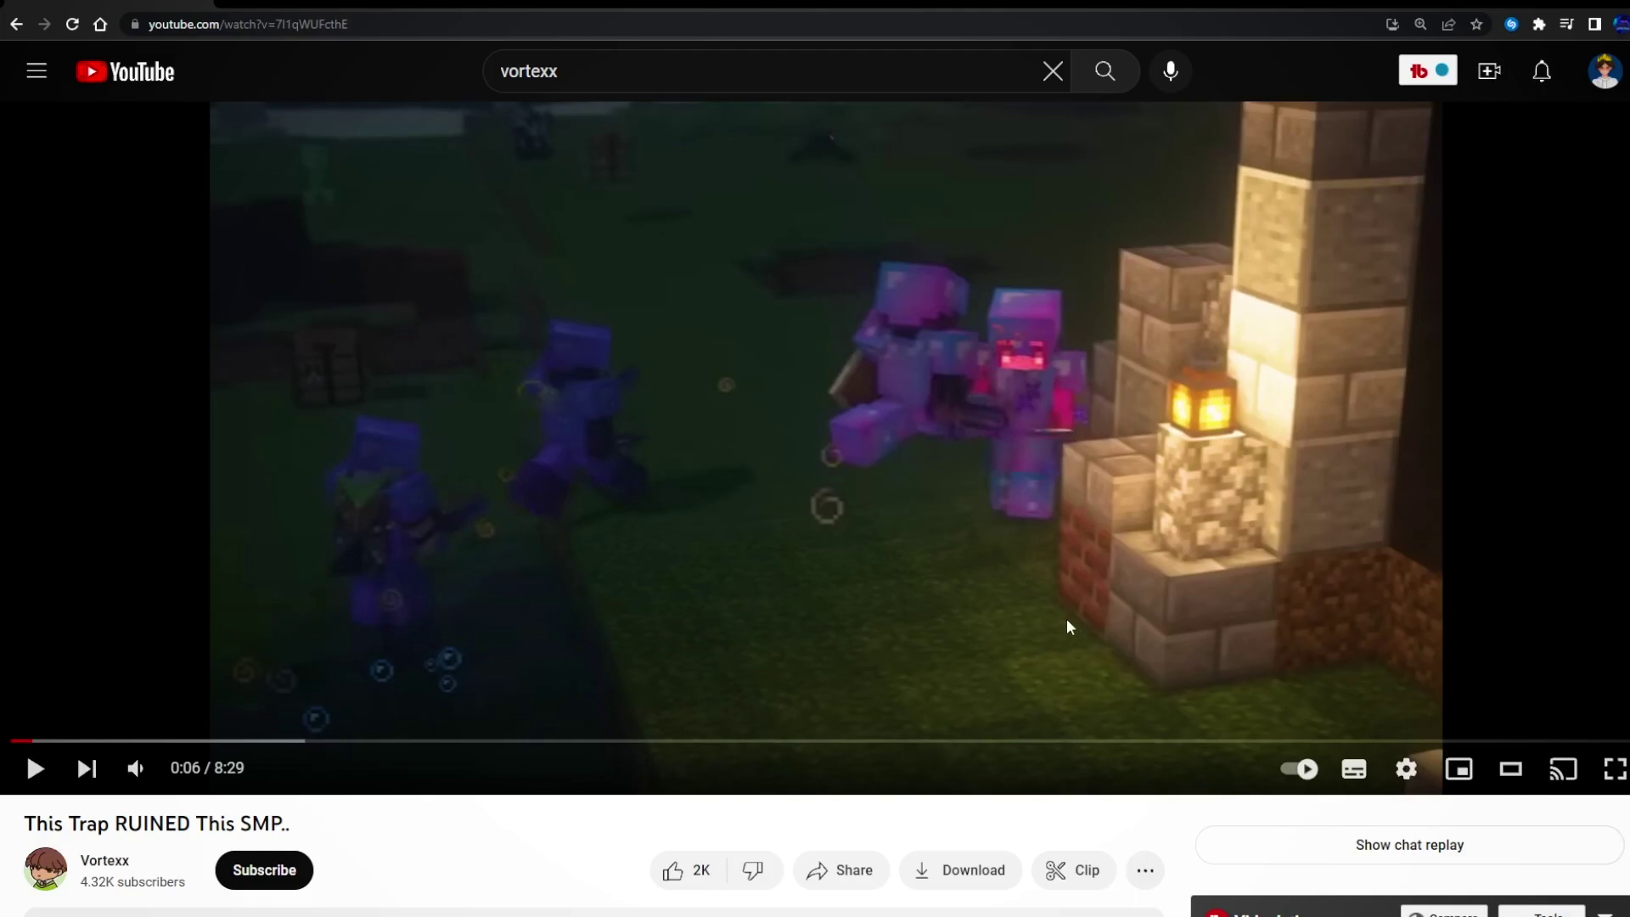
Return to the start of the example YouTube video and play its opening scene change again
left_click(26, 740)
left_click(34, 769)
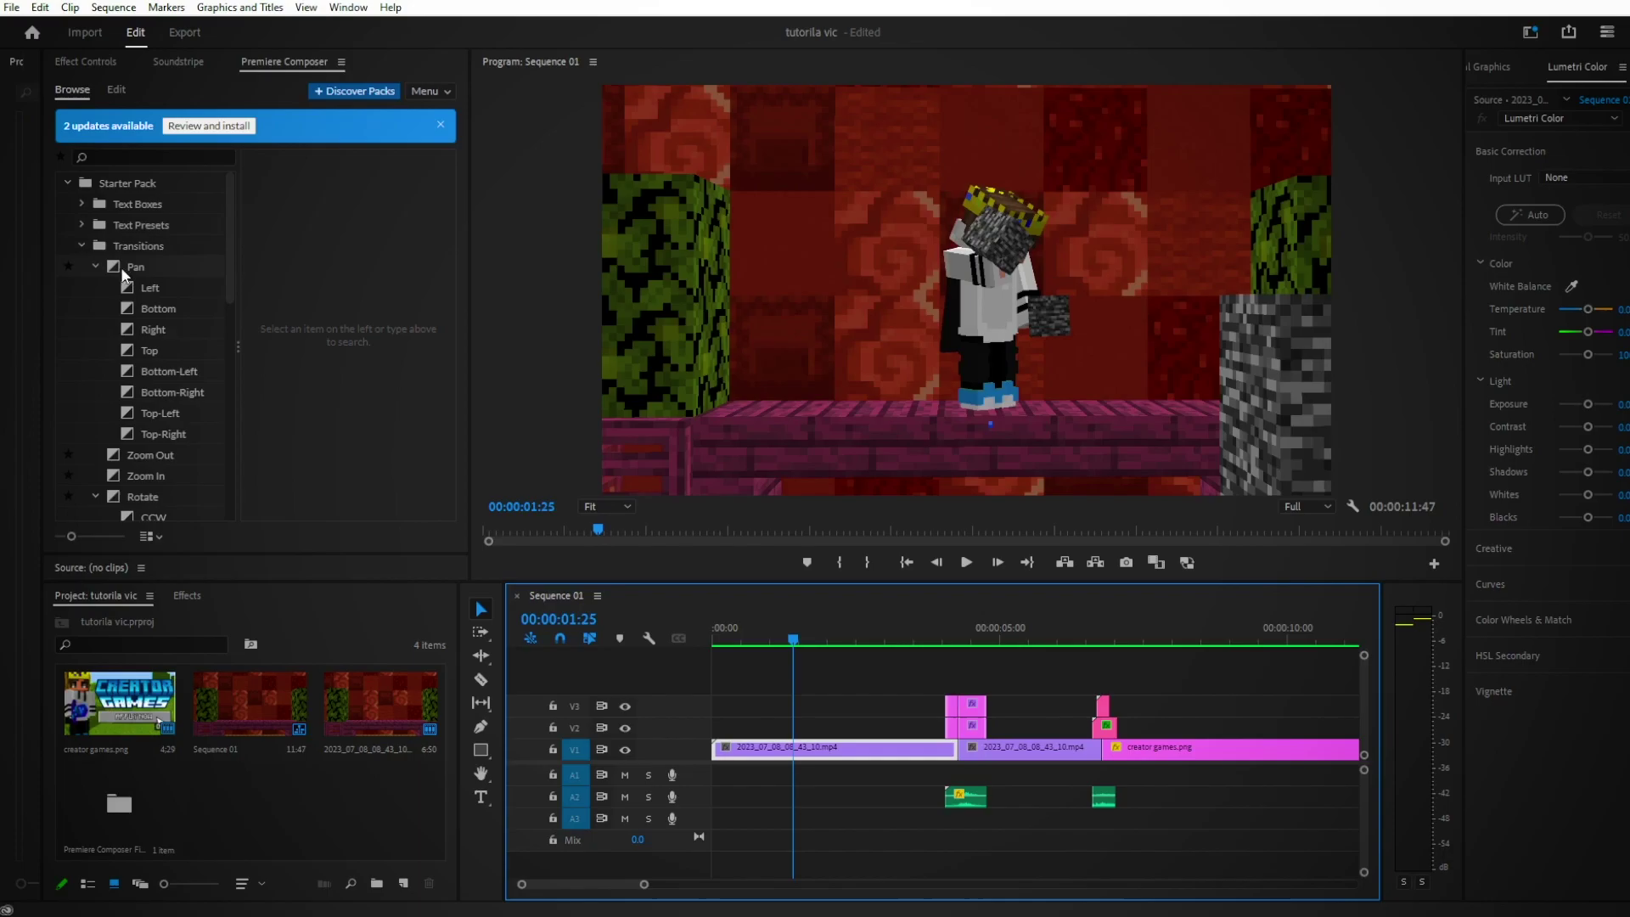
Switch back to Premiere Pro and preview the Left, Right and Top variants of the Pan transition
left_click(140, 290)
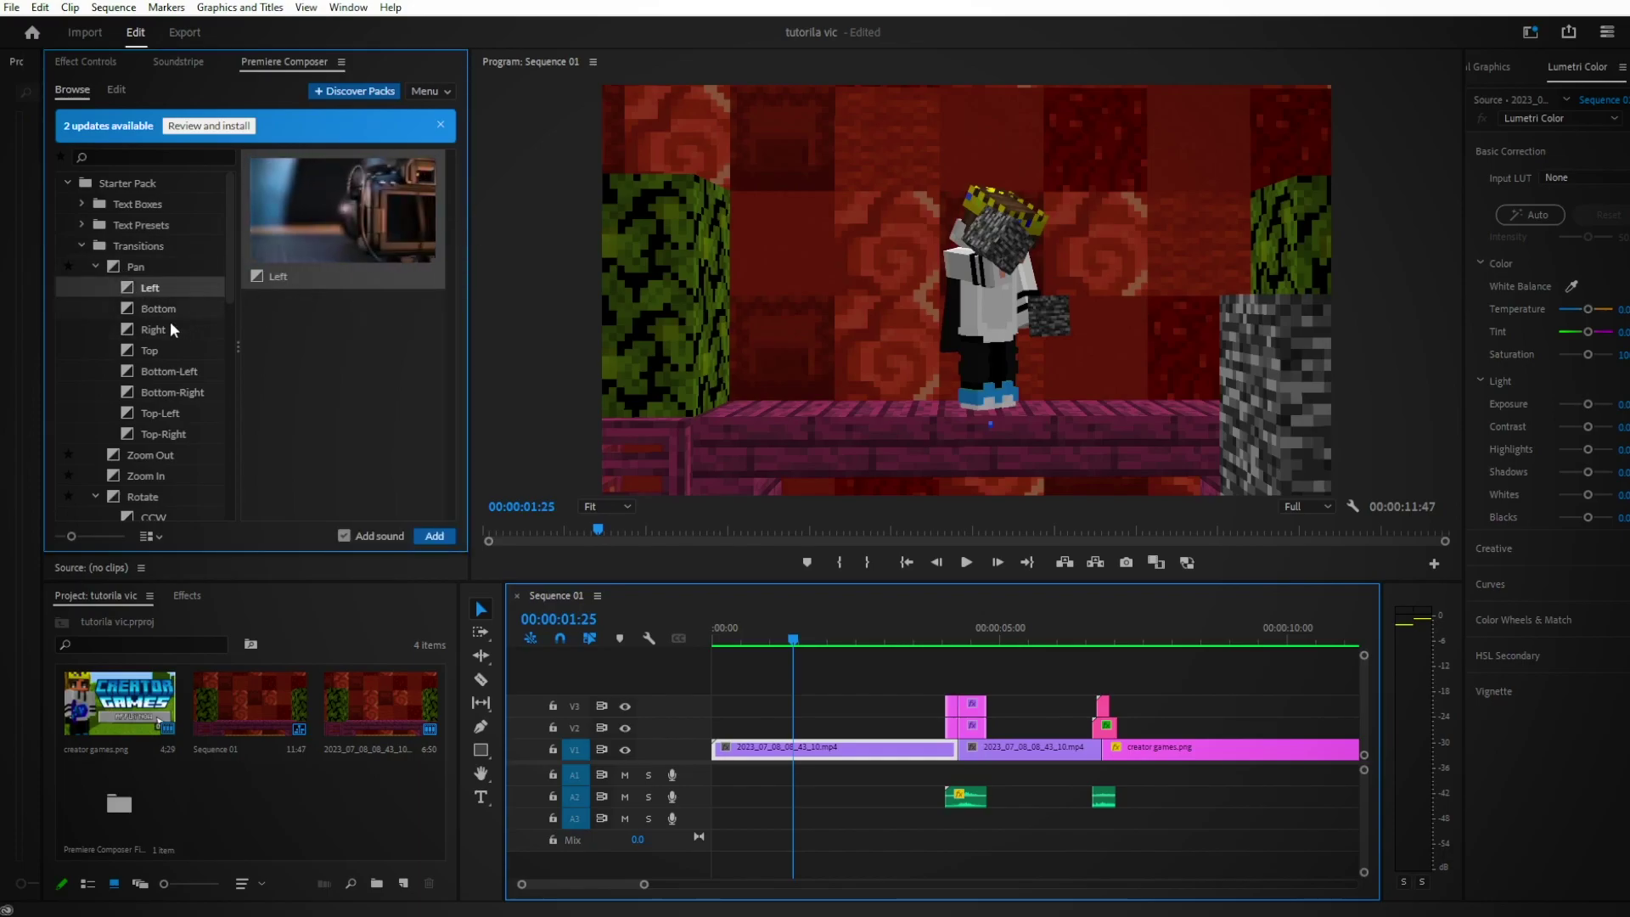
left_click(284, 353)
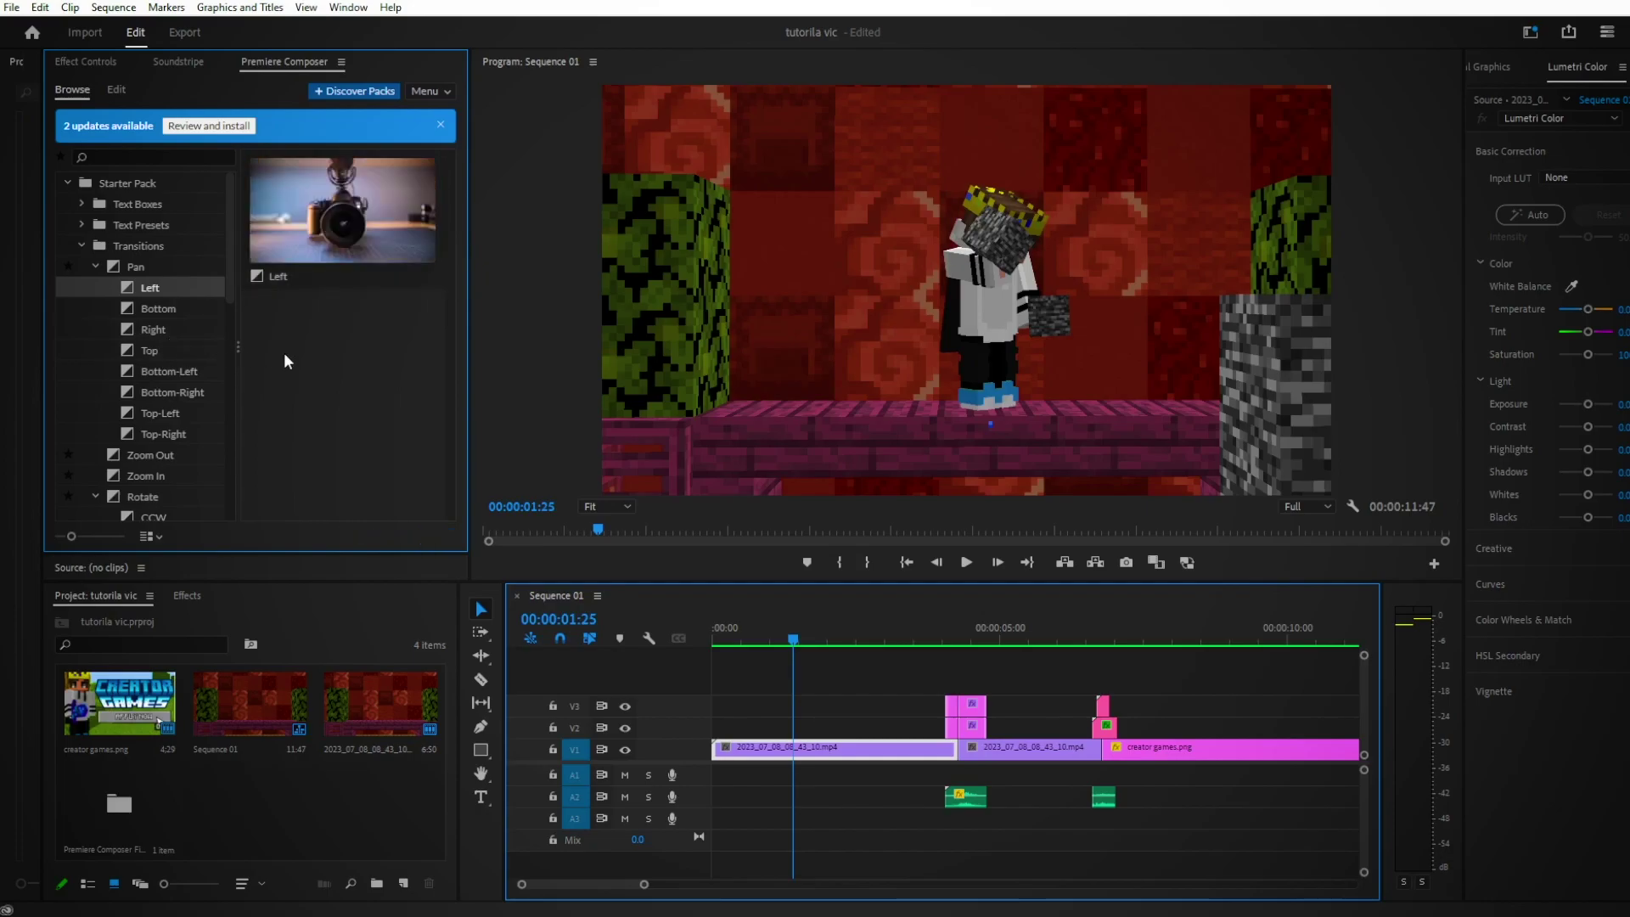
left_click(170, 329)
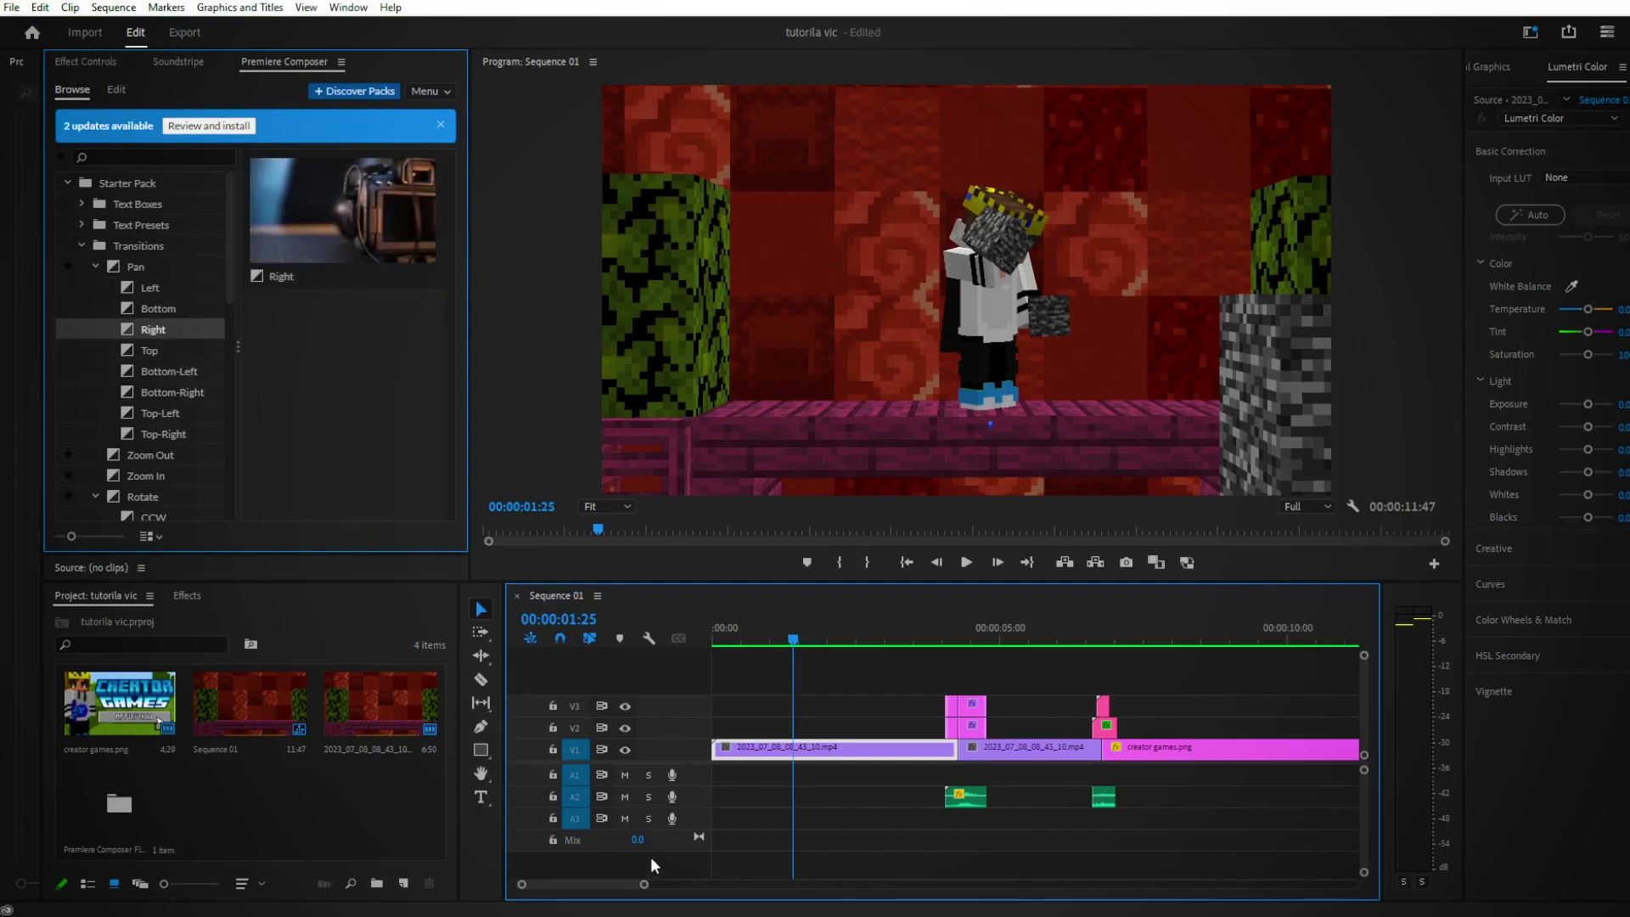
left_click(174, 352)
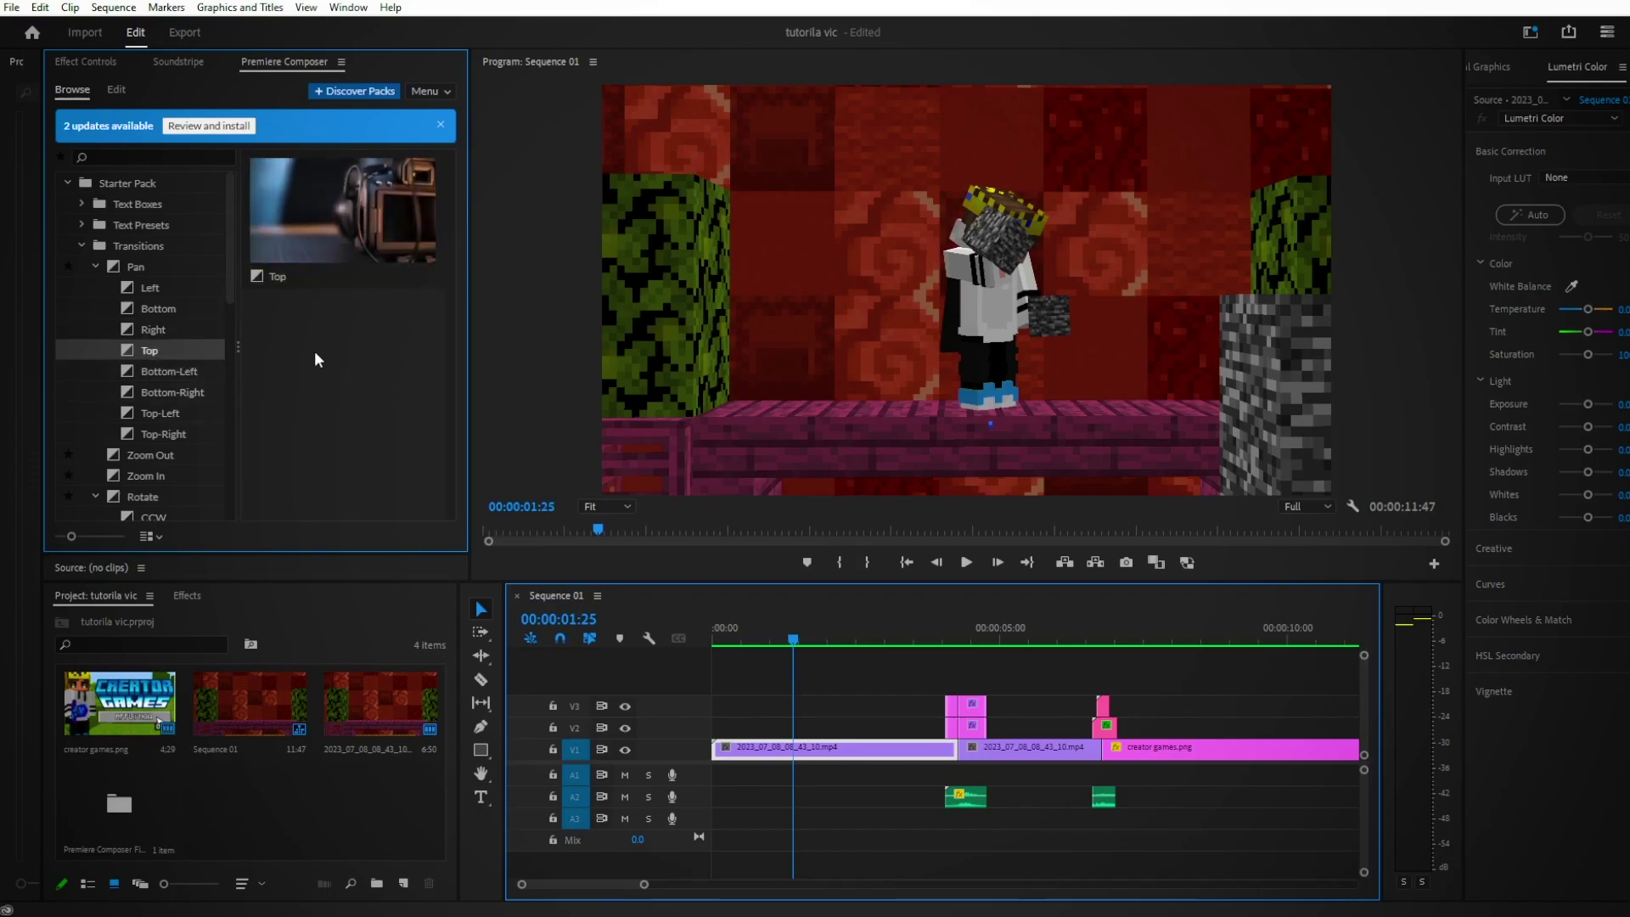
Place the Pan Right transition above the first gameplay clip, ending near 00:00:01:25, and scrub past it
left_click(168, 331)
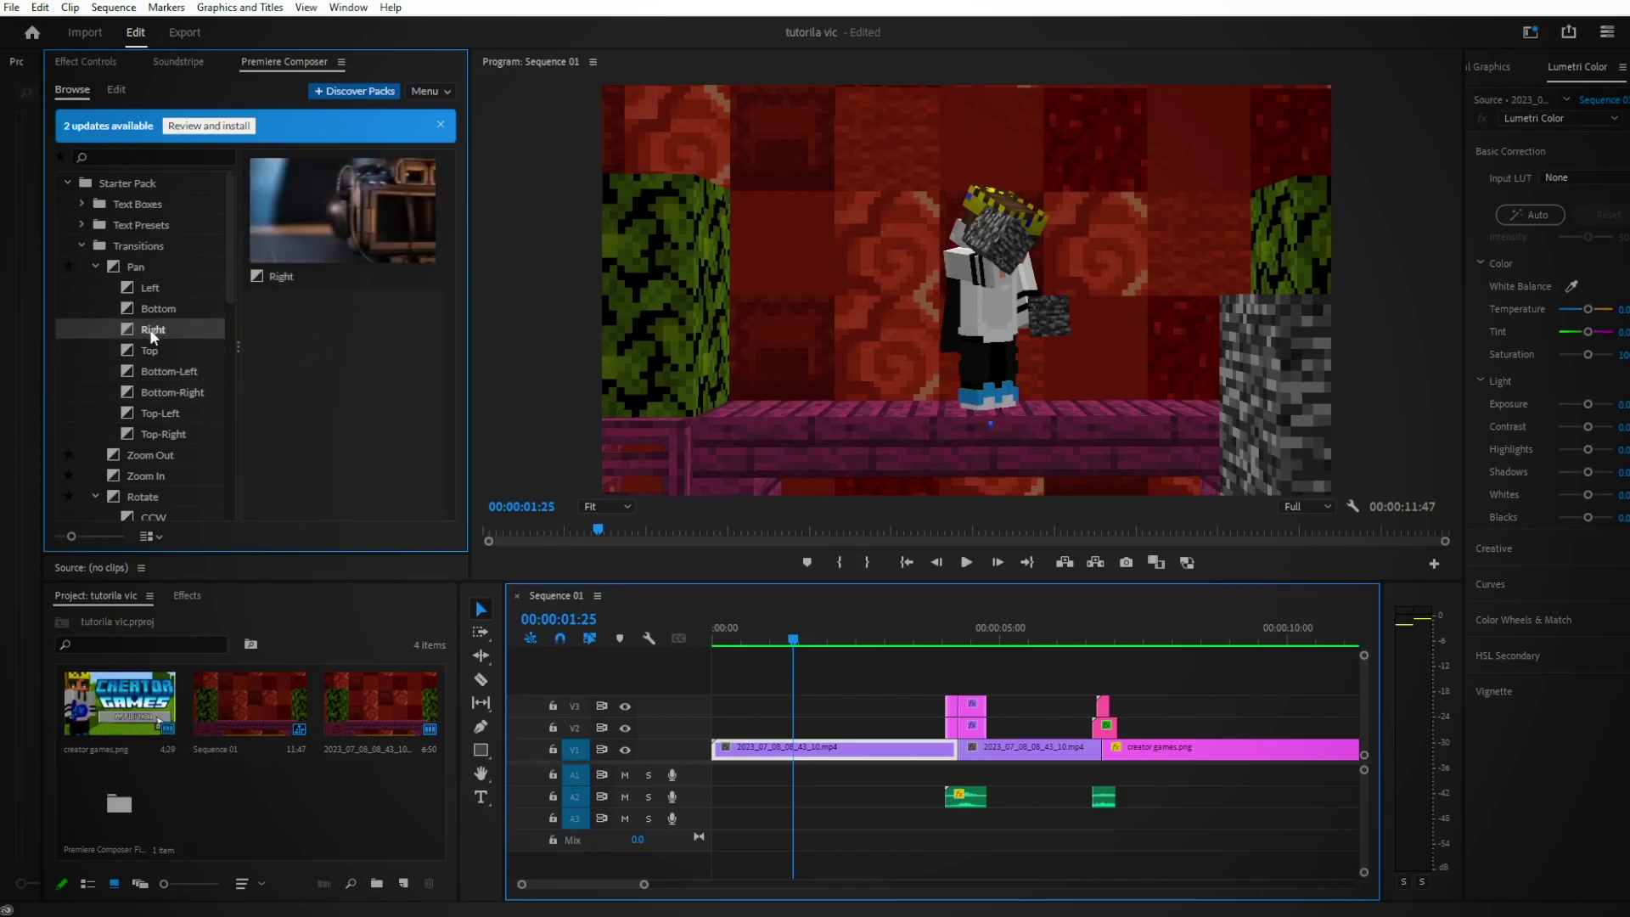
left_click_drag(149, 328, 788, 723)
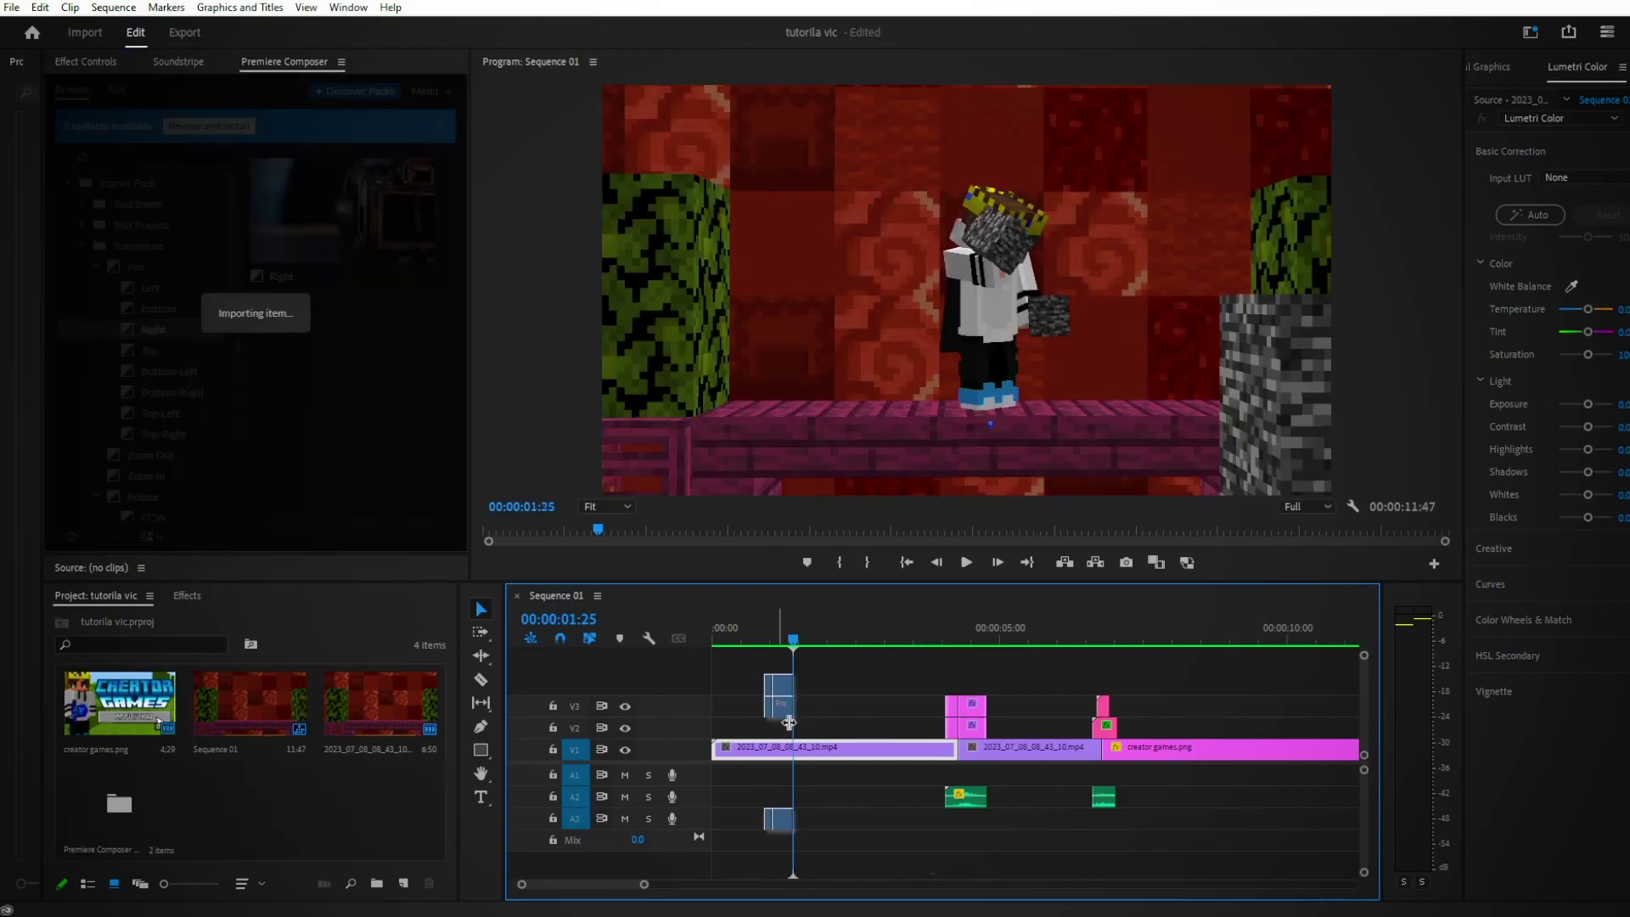
mouse_move(796, 638)
left_mouse_down()
mouse_move(757, 644)
mouse_move(802, 638)
left_mouse_up()
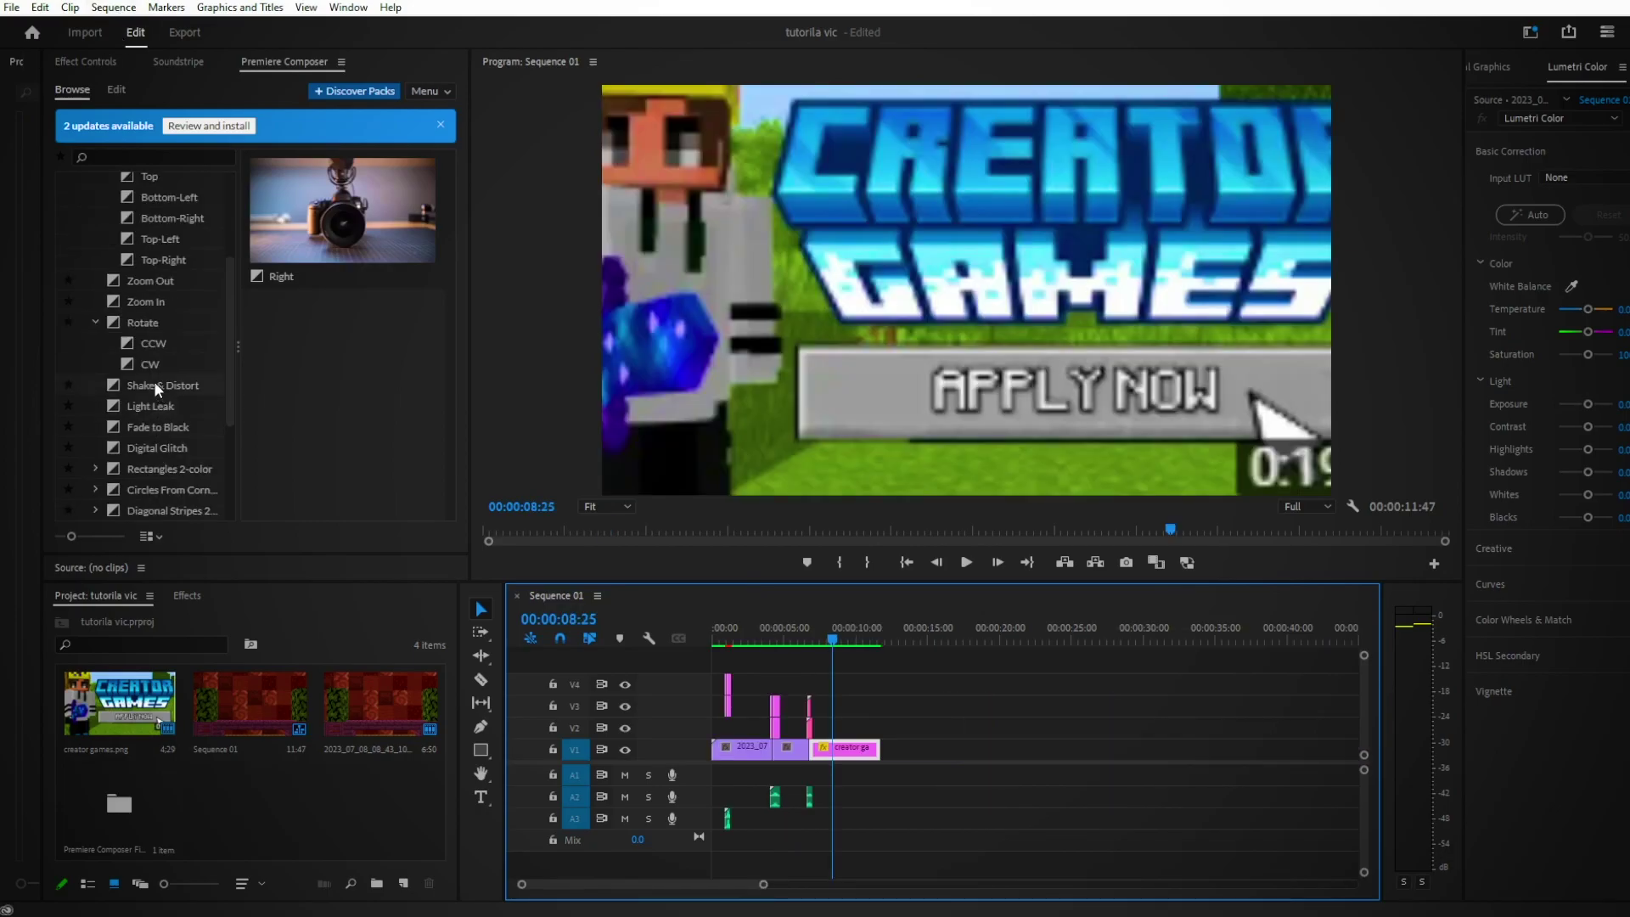
Place the Shake & Distort transition at the end of the creator games.png clip
scroll(155, 380, "down", 3)
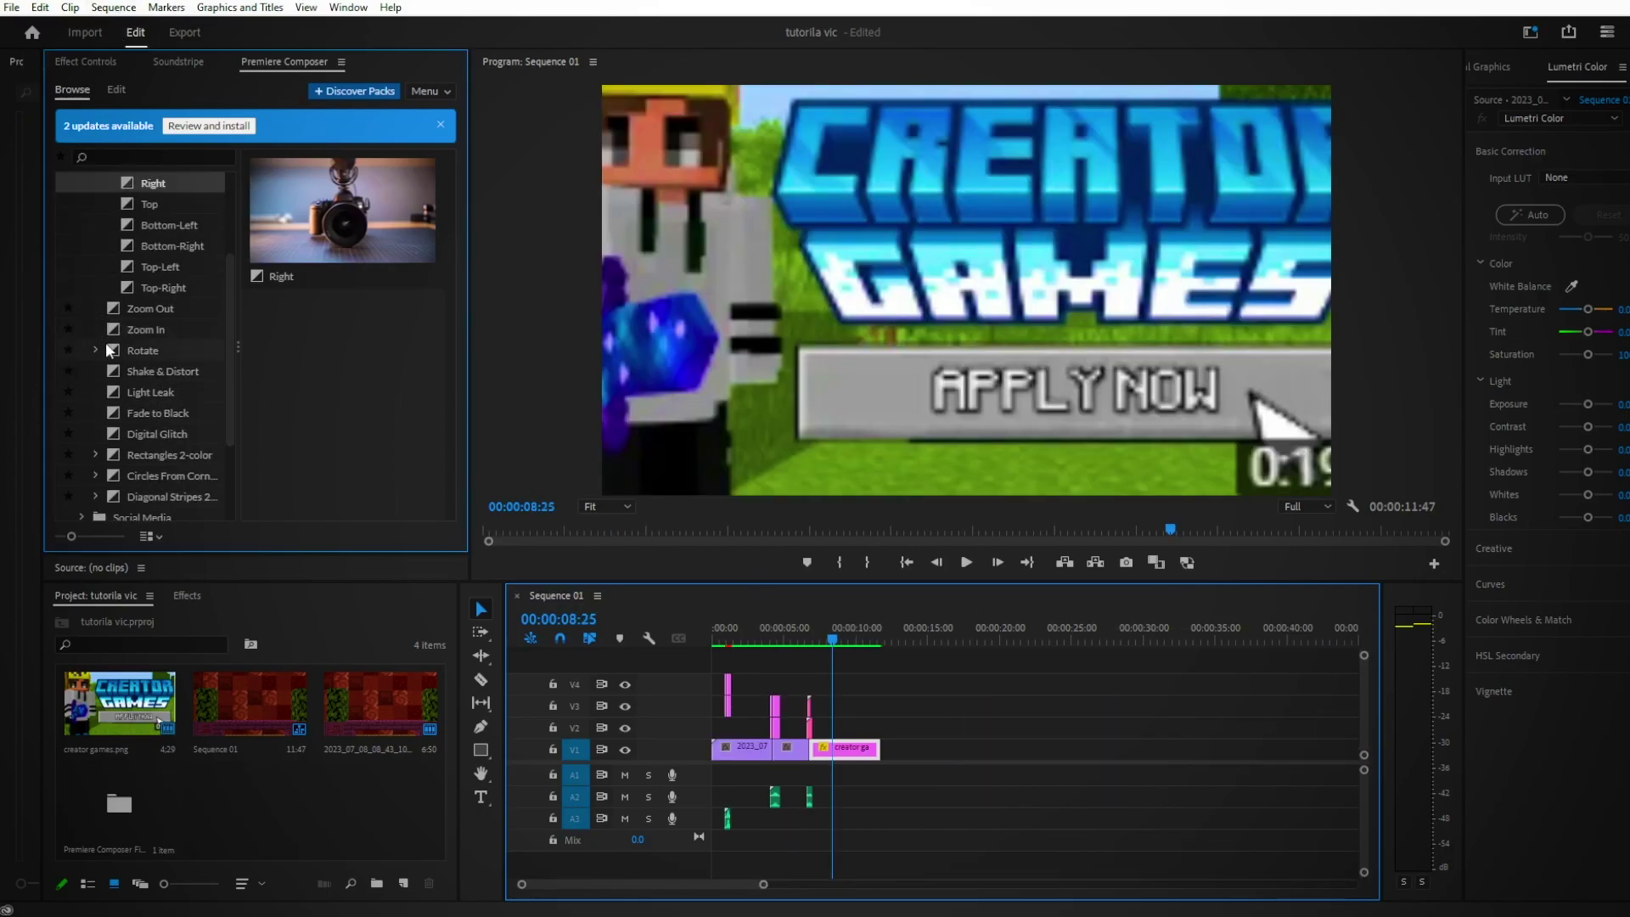
left_click(117, 365)
left_click_drag(119, 366, 882, 735)
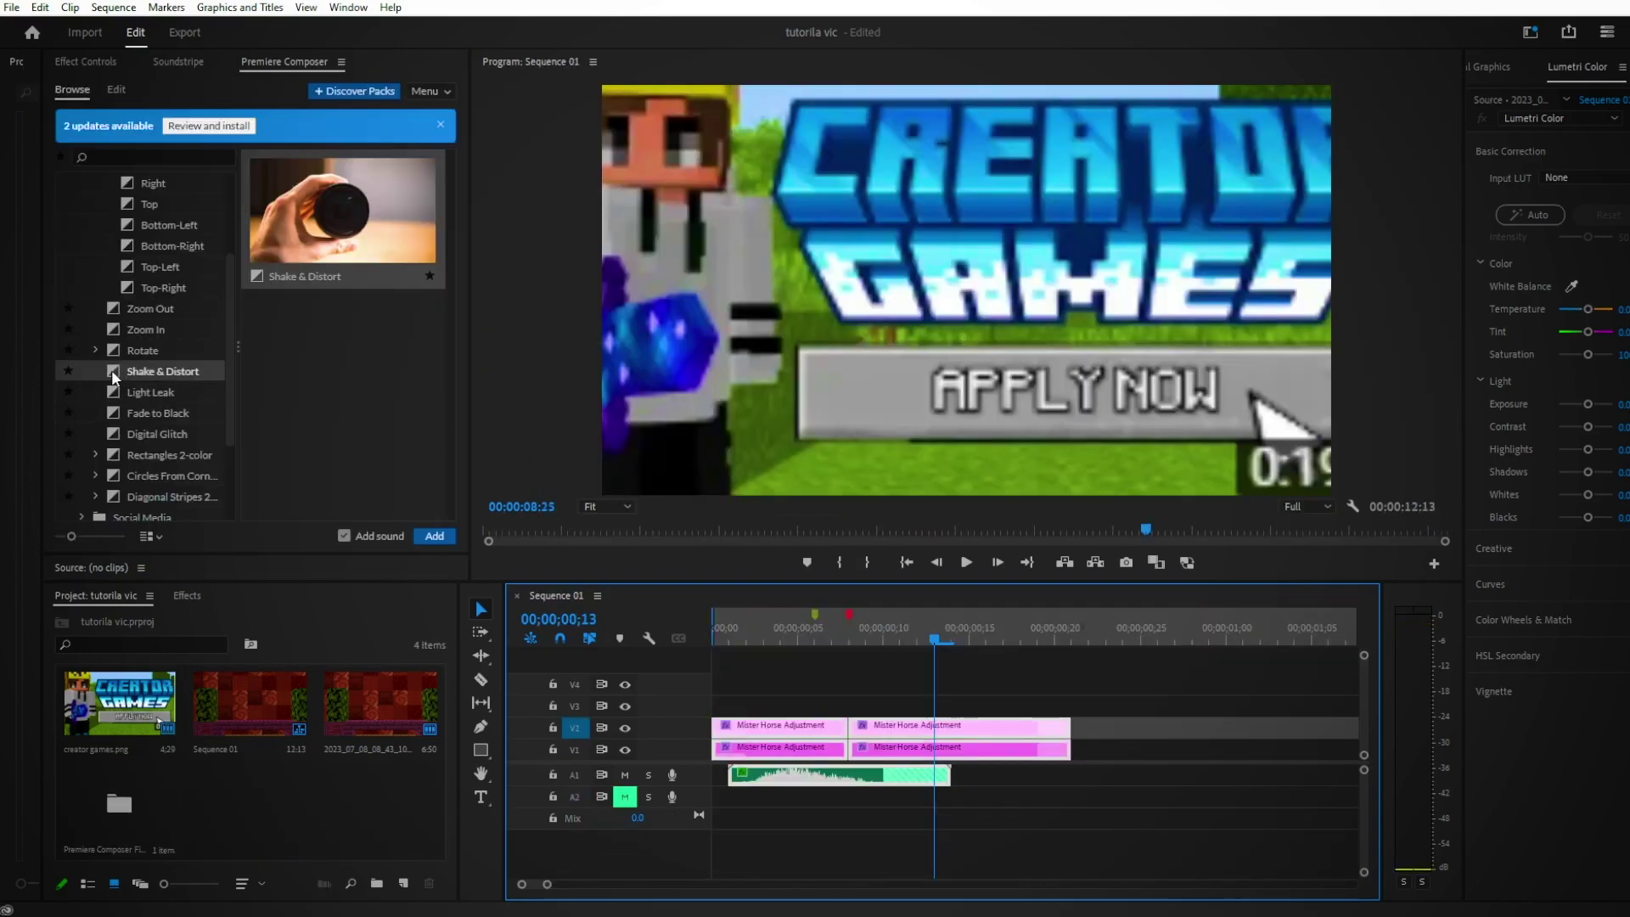
Preview the Shake & Distort, Digital Glitch and Light Leak transitions and scrub over the creator games.png clip
left_click(113, 370)
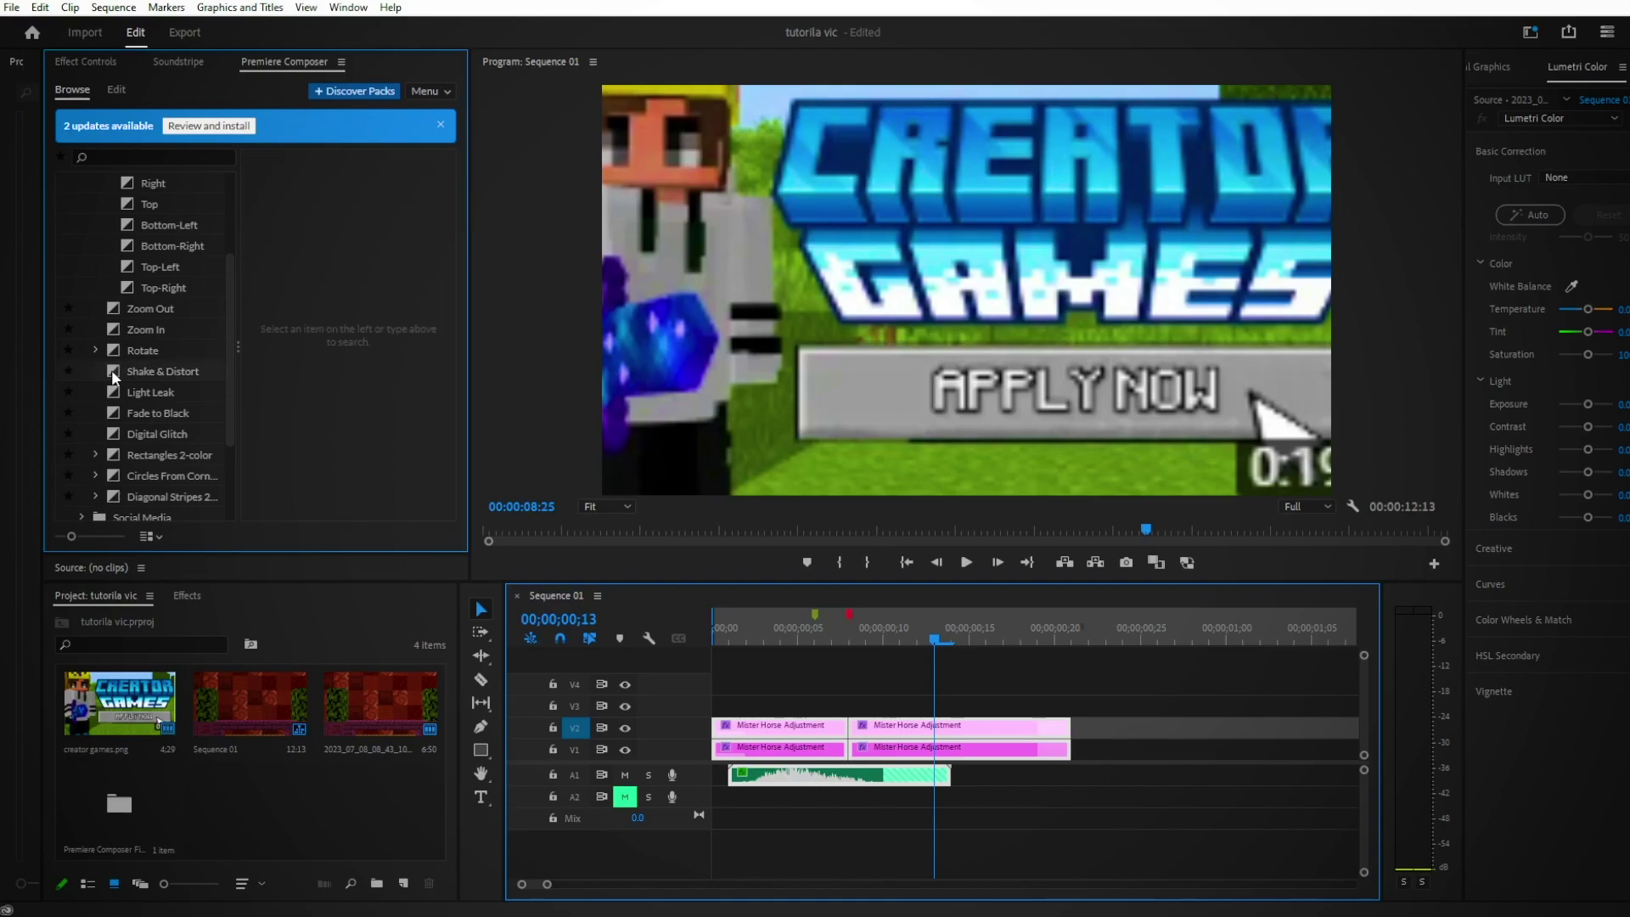
left_click(124, 433)
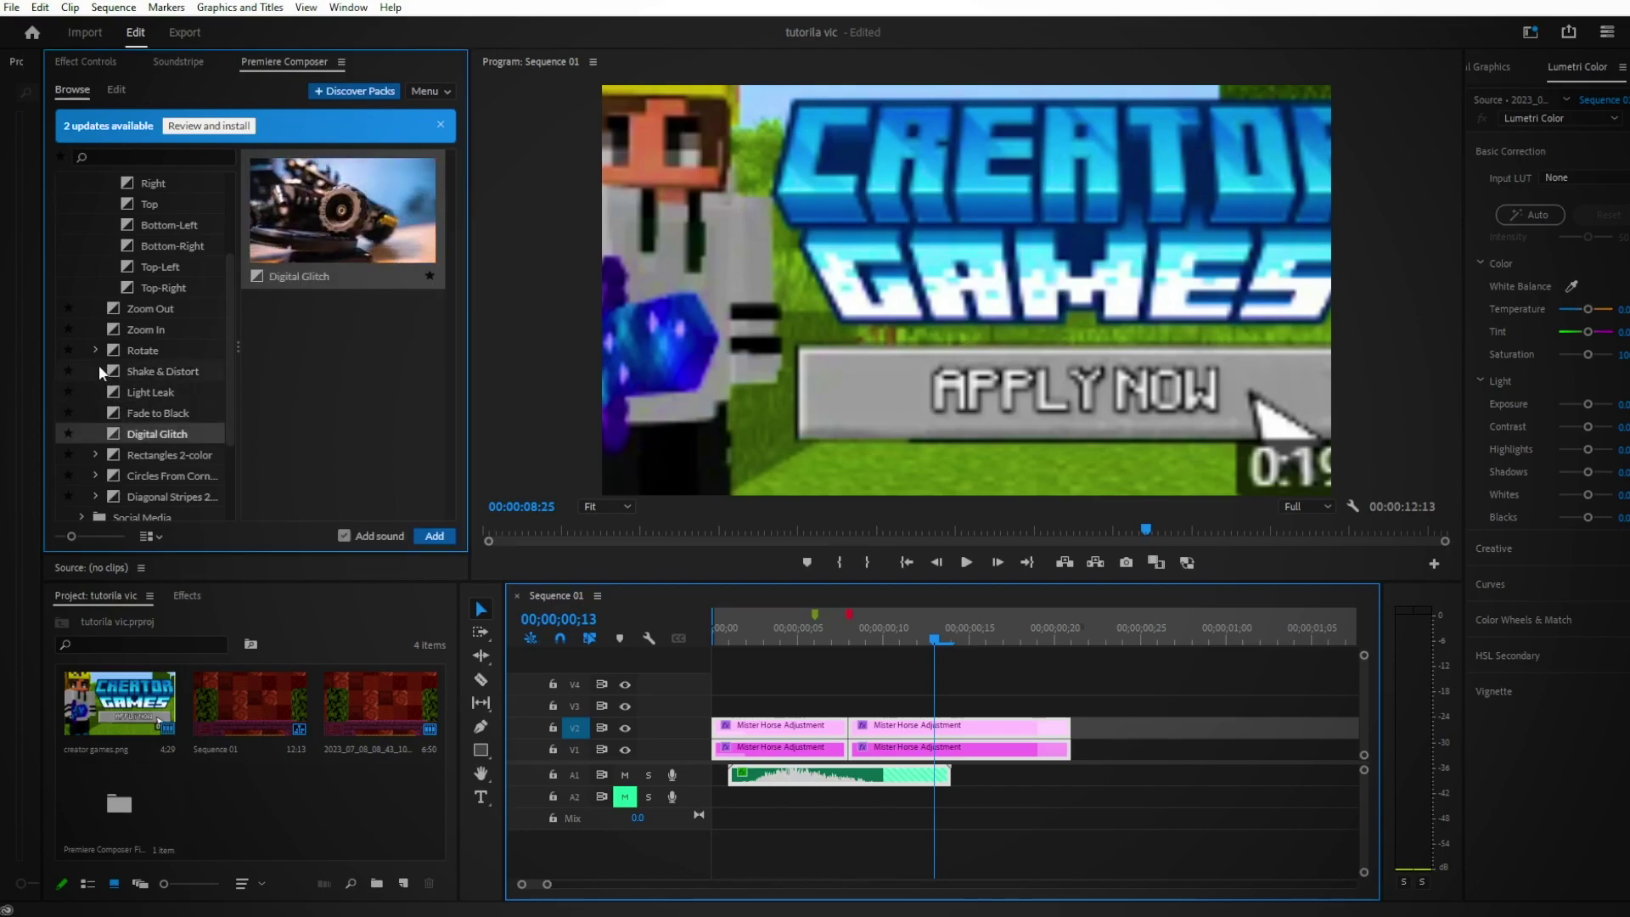
left_click(144, 390)
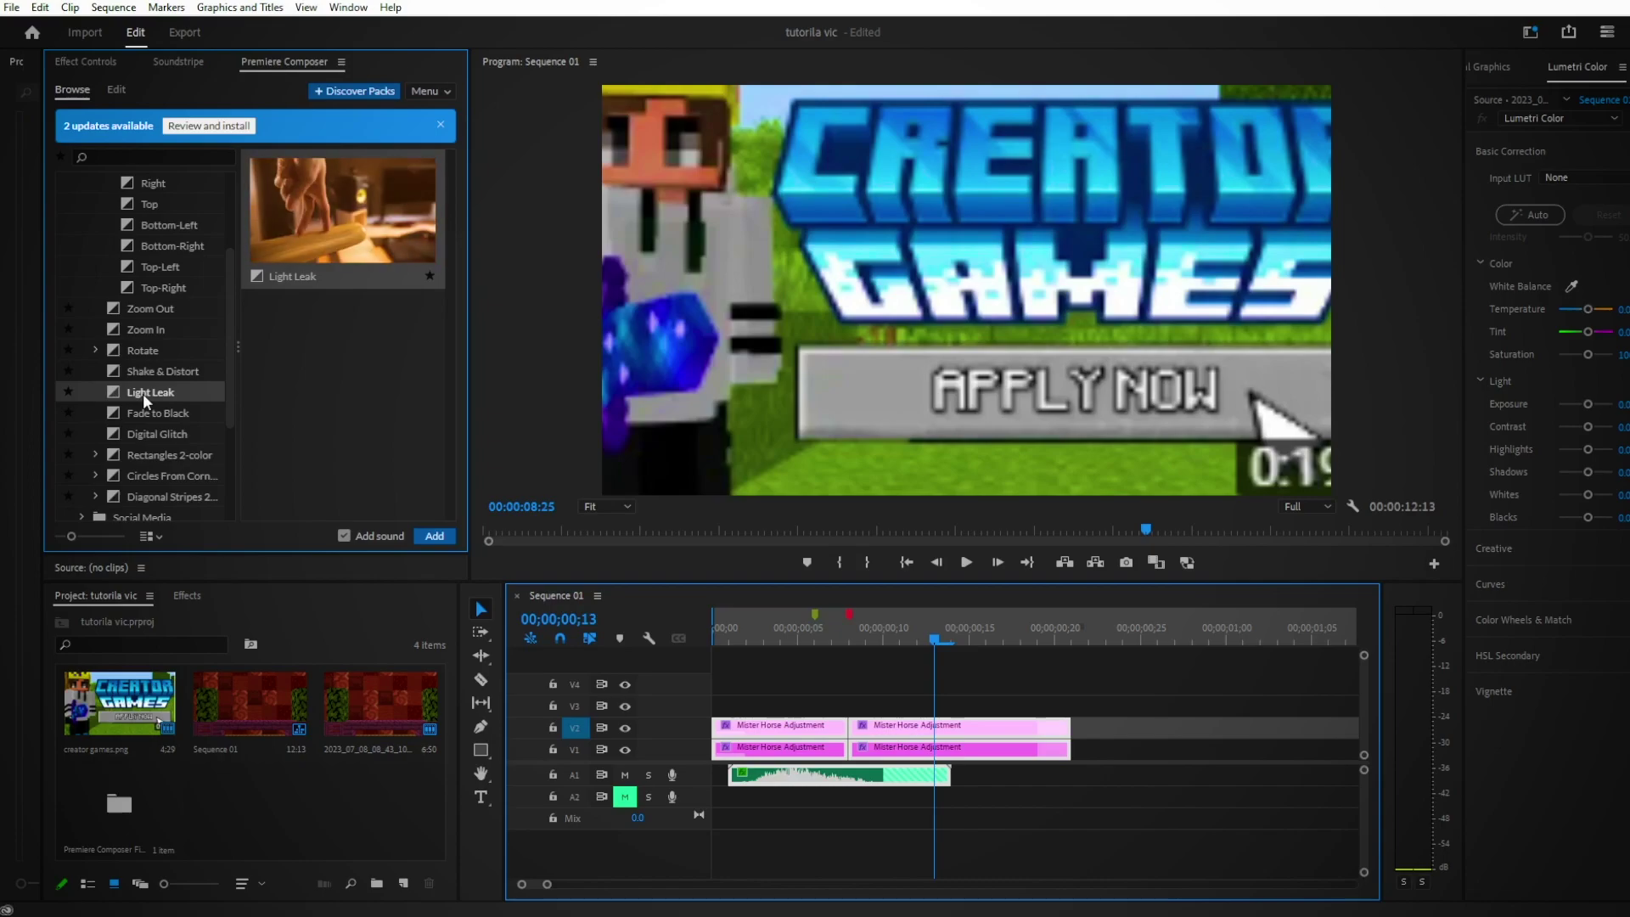
mouse_move(864, 635)
left_mouse_down()
mouse_move(879, 639)
mouse_move(849, 634)
left_mouse_up()
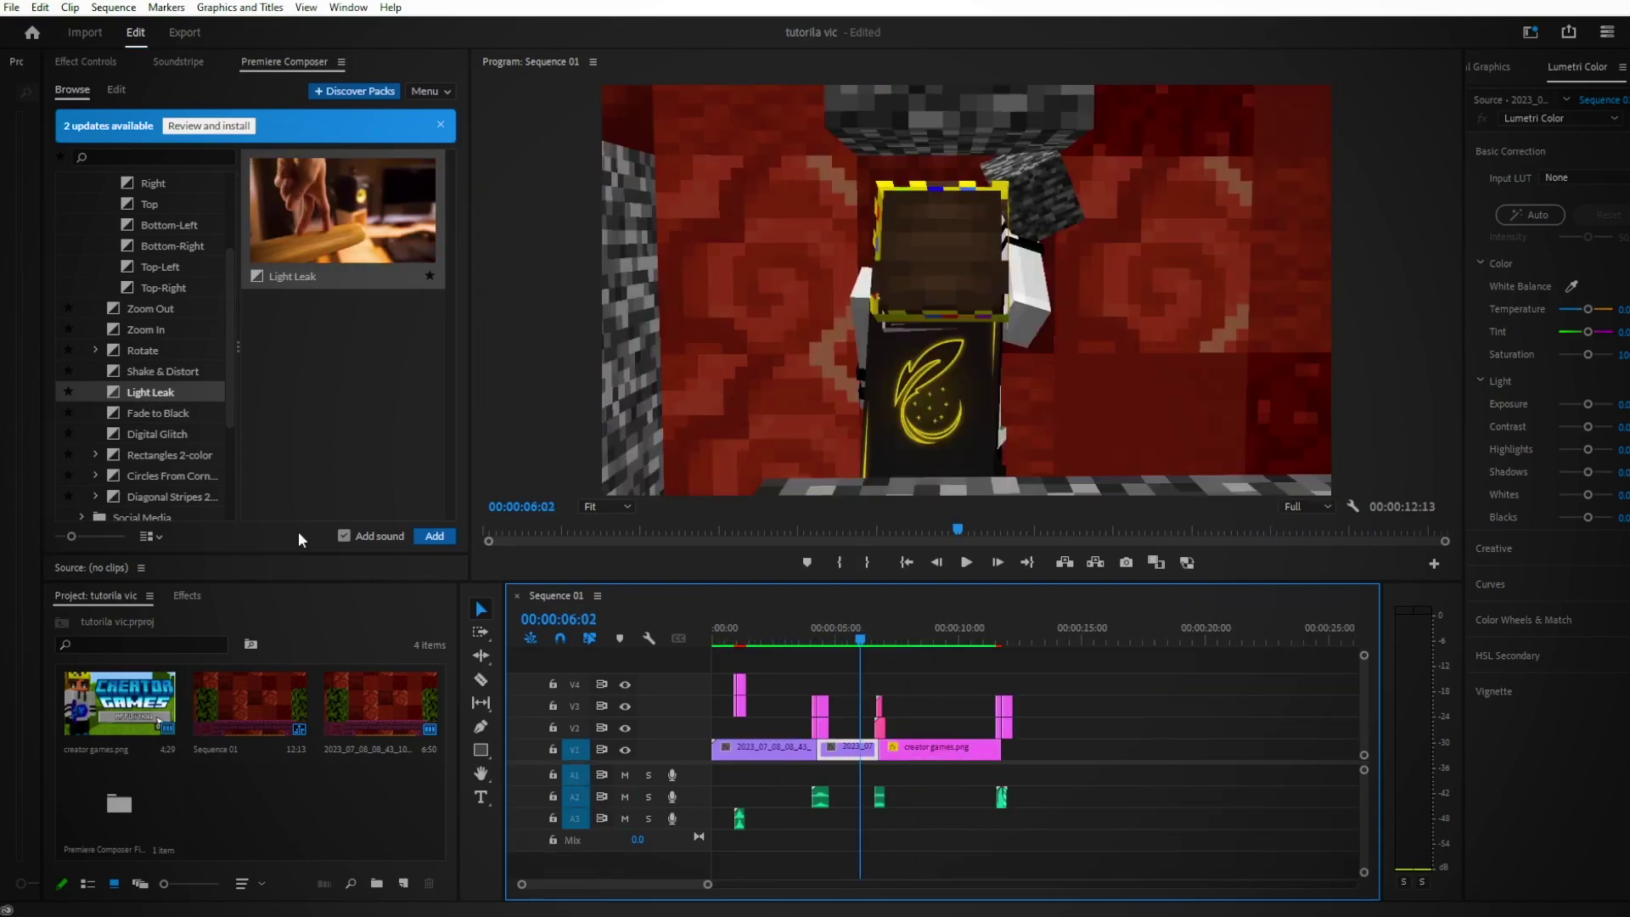
Add the Light Leak transition above the gameplay footage and play back the sequence
double_click(170, 389)
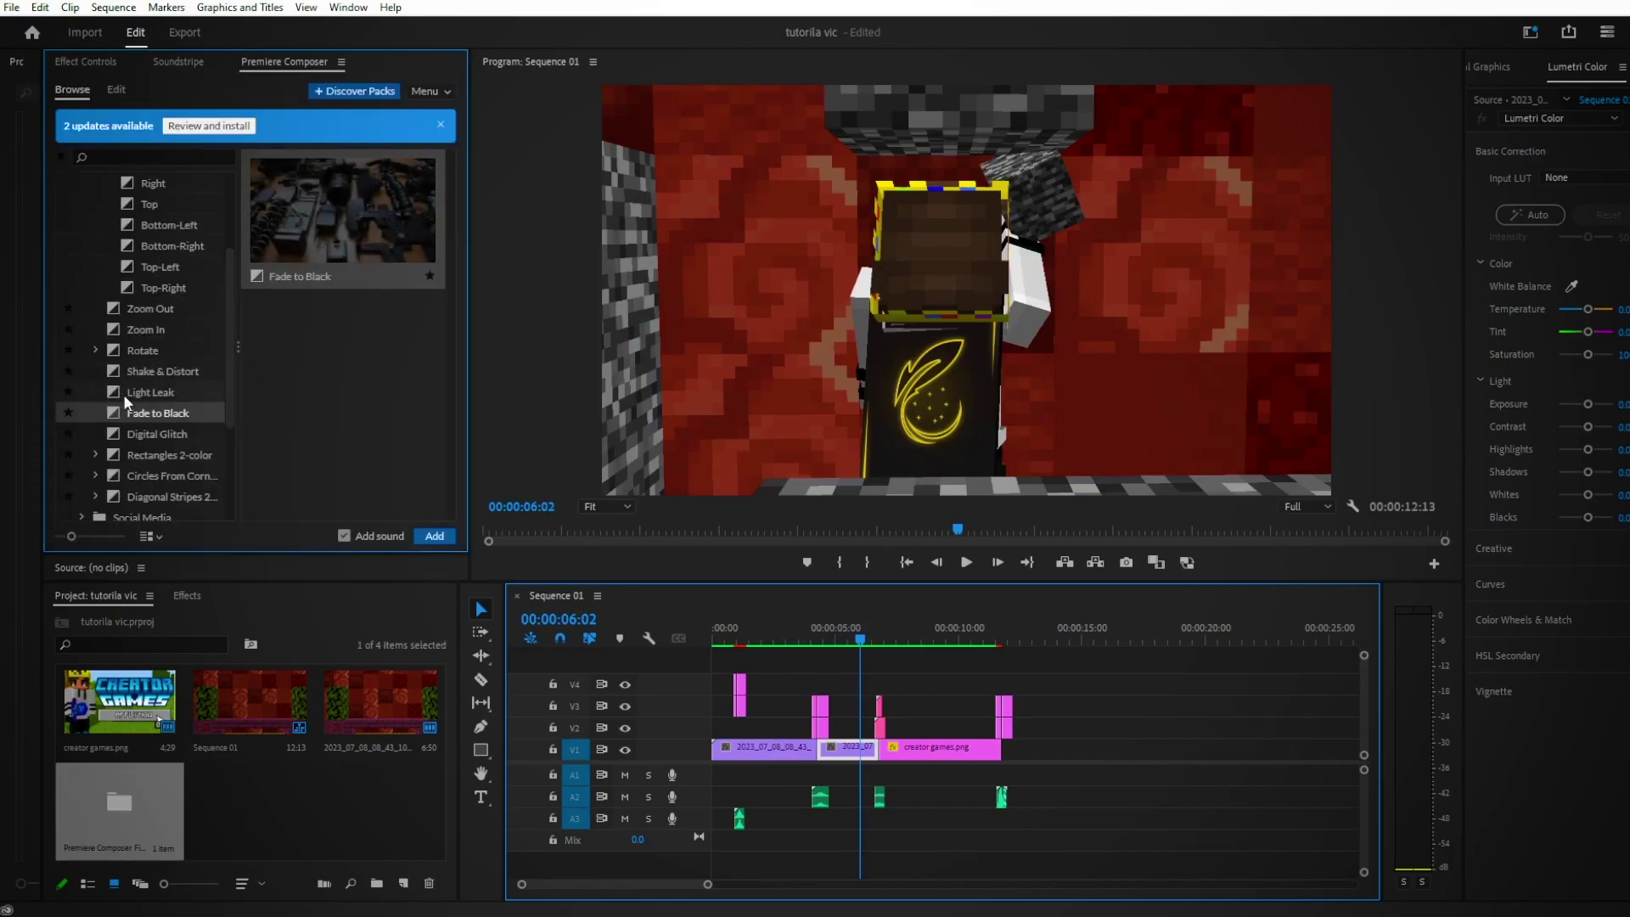
left_click_drag(124, 396, 790, 684)
key("space")
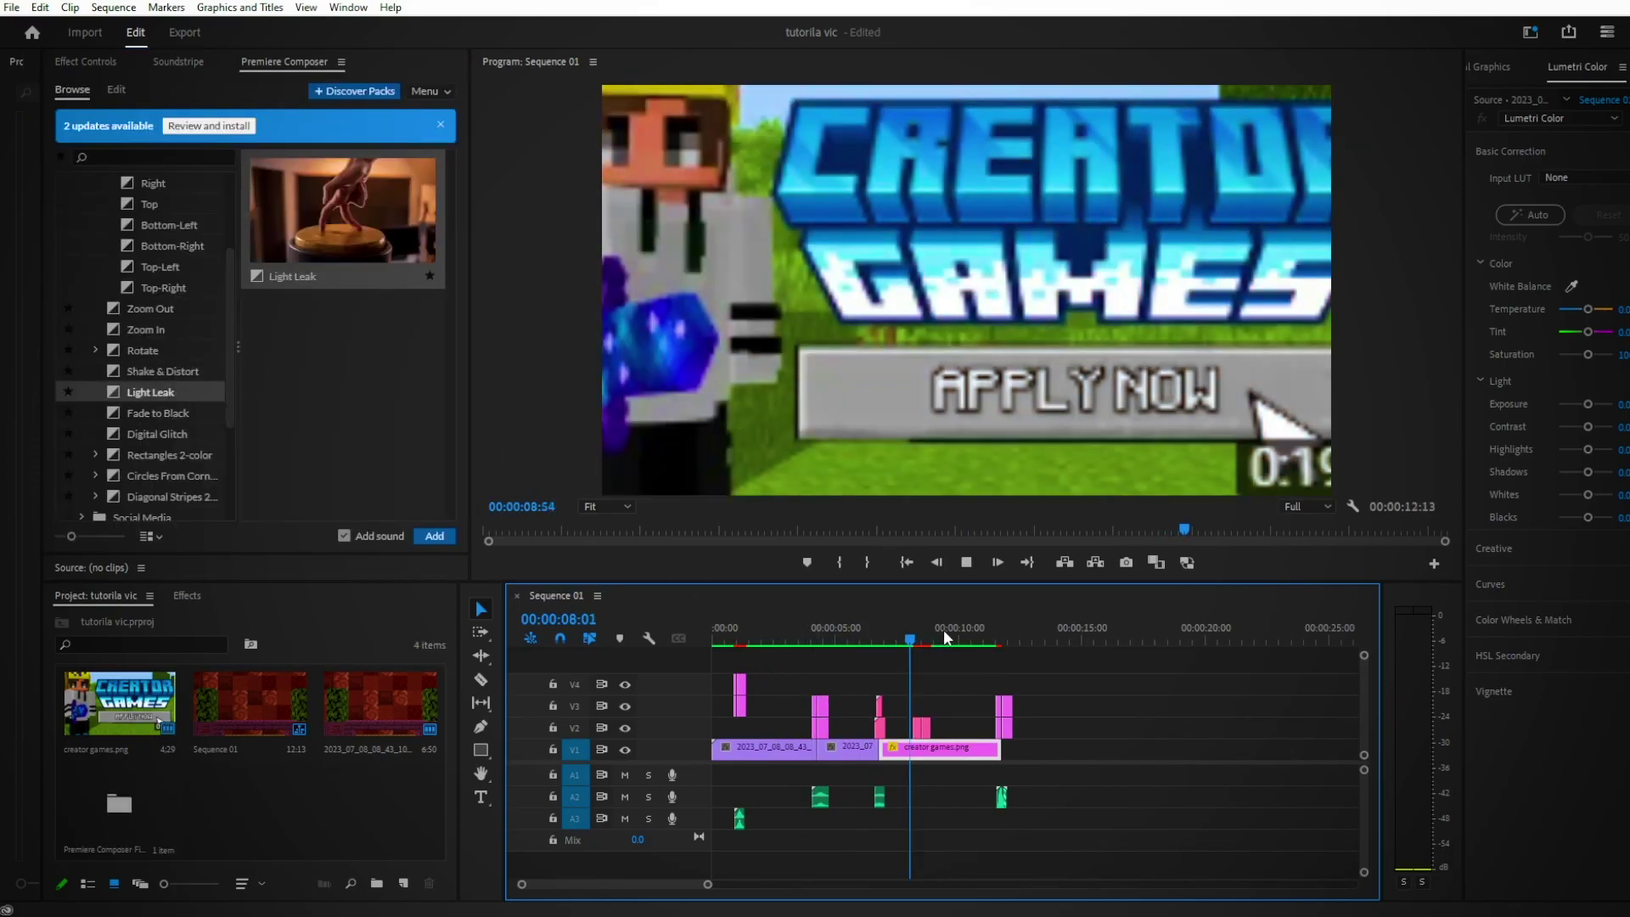
left_click_drag(921, 635, 929, 628)
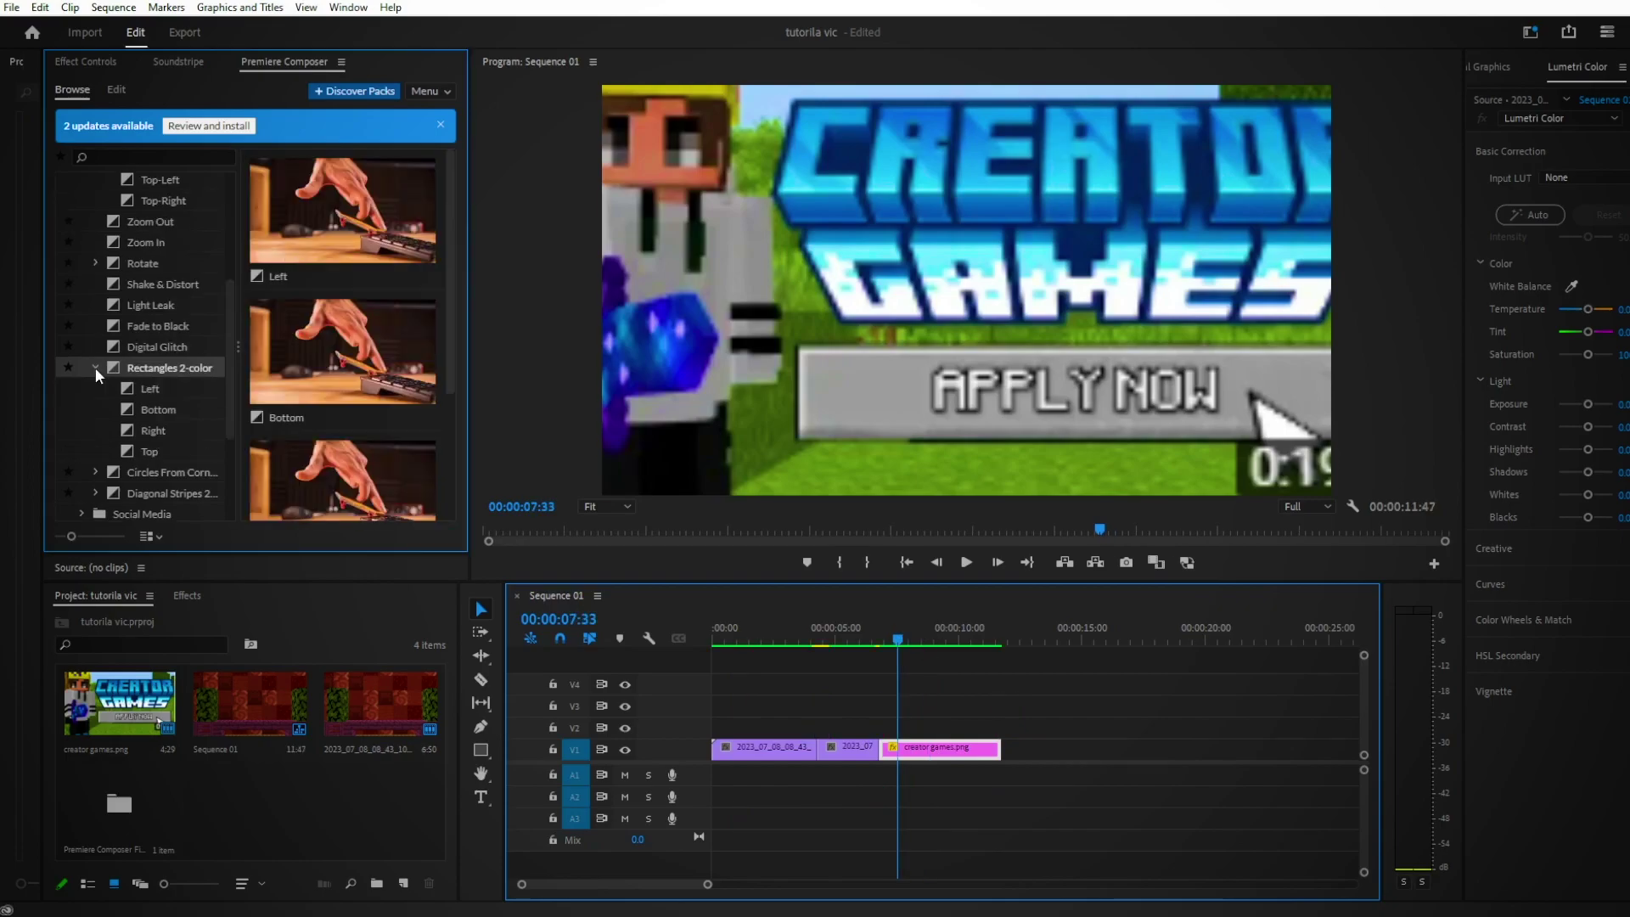
Place the Bottom-Left Diagonal Stripes transition over the cut between the gameplay and creator games.png clips, and scrub through it
left_click(95, 368)
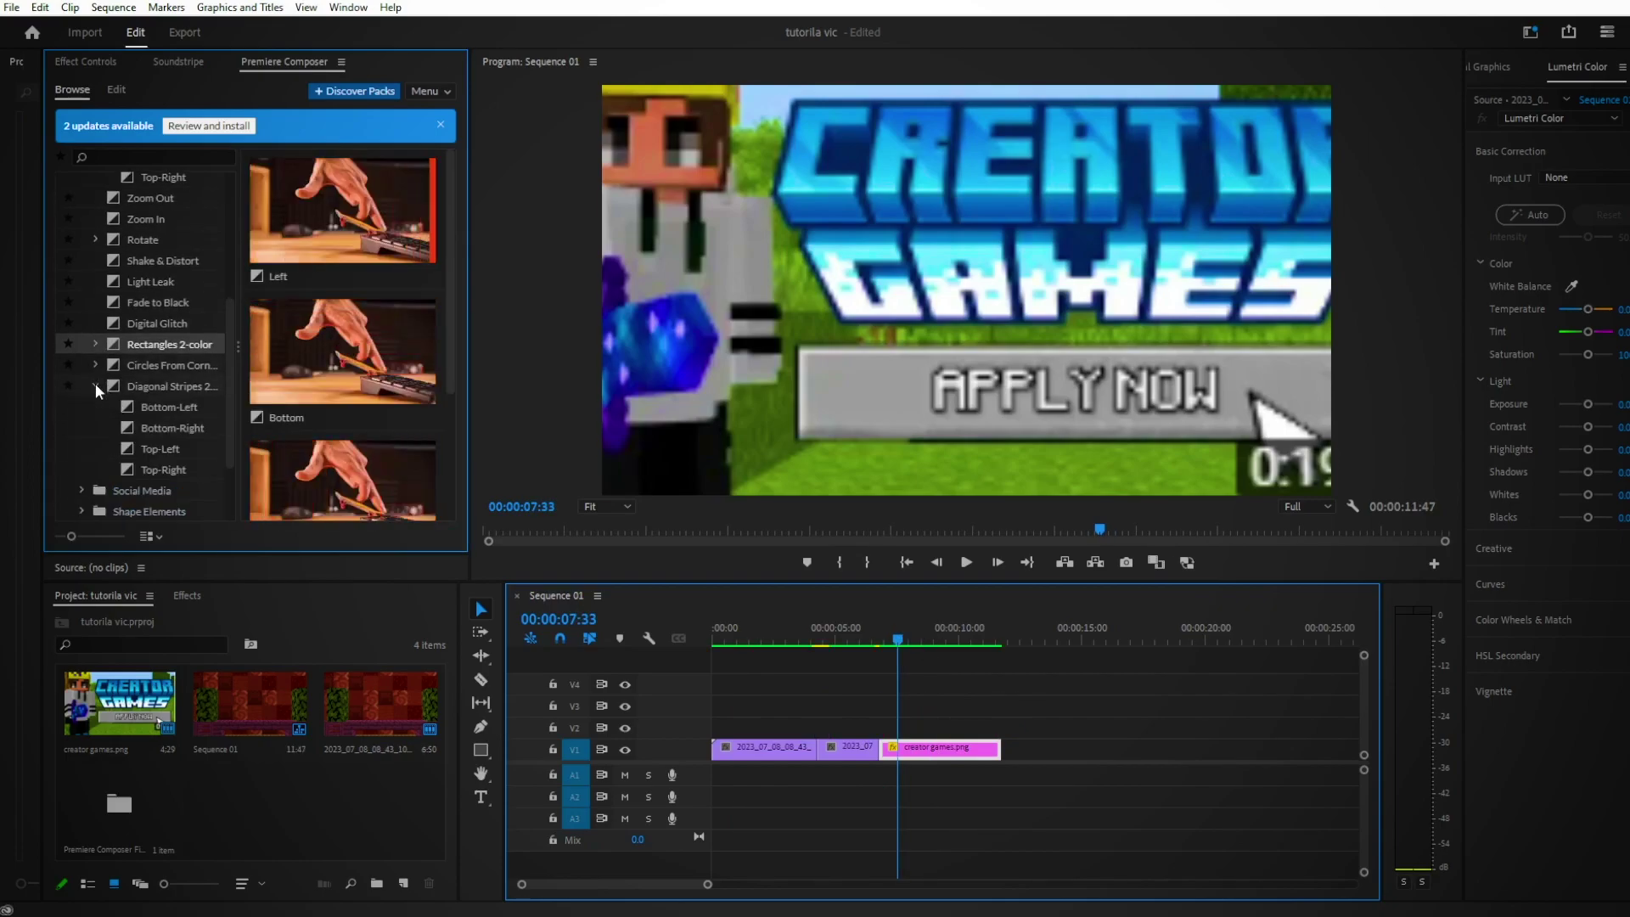
left_click(138, 404)
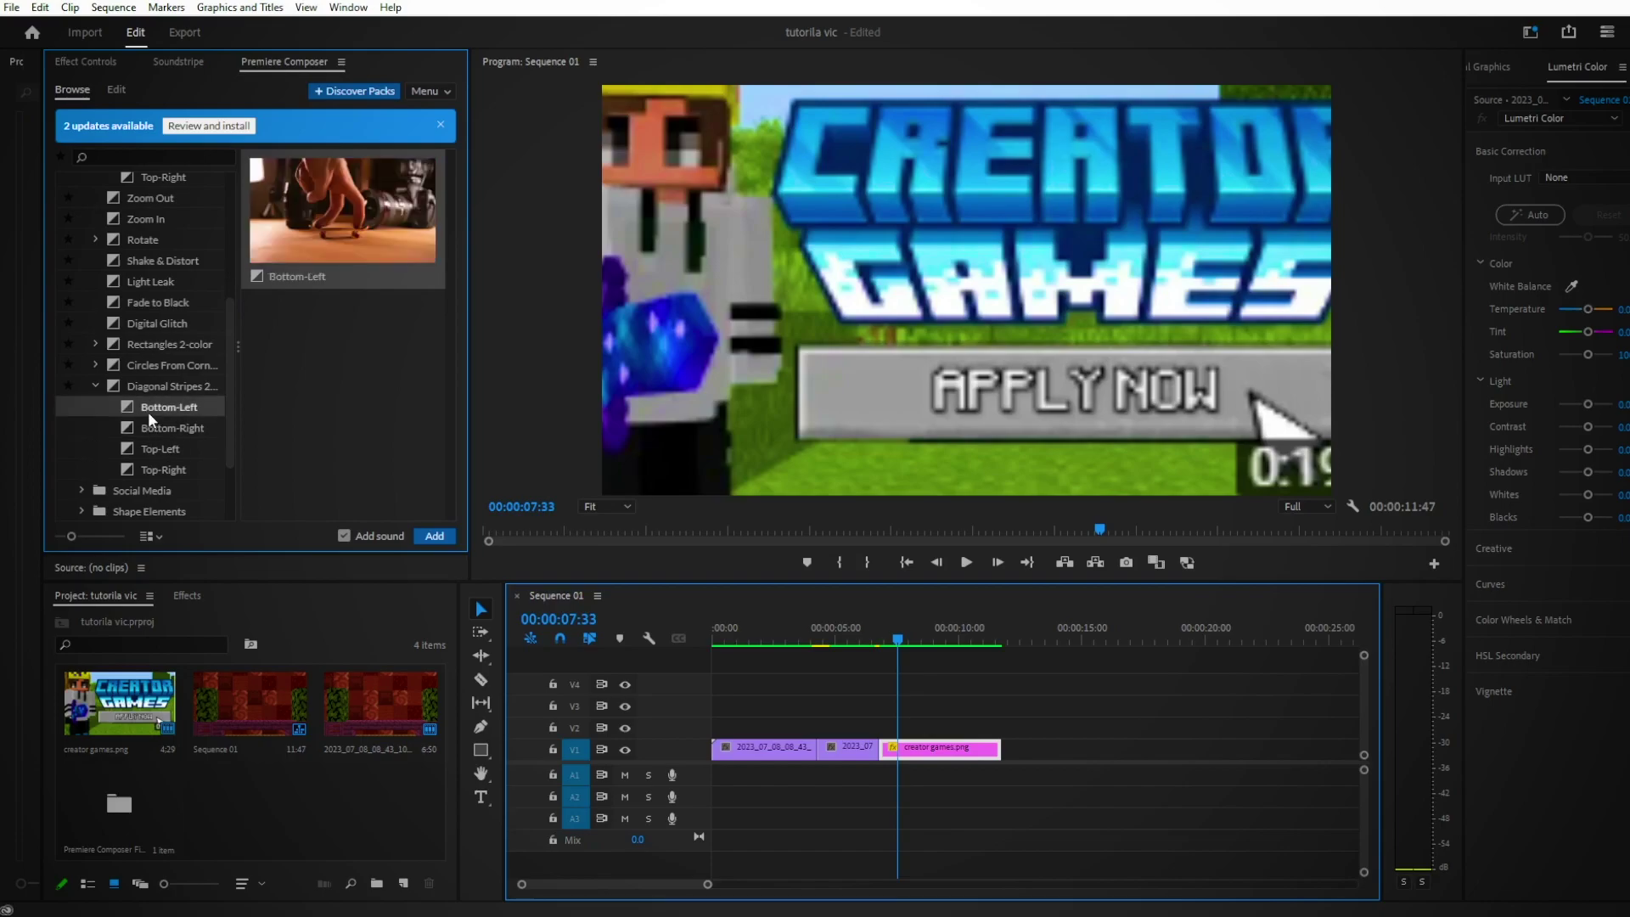
left_click_drag(147, 410, 887, 728)
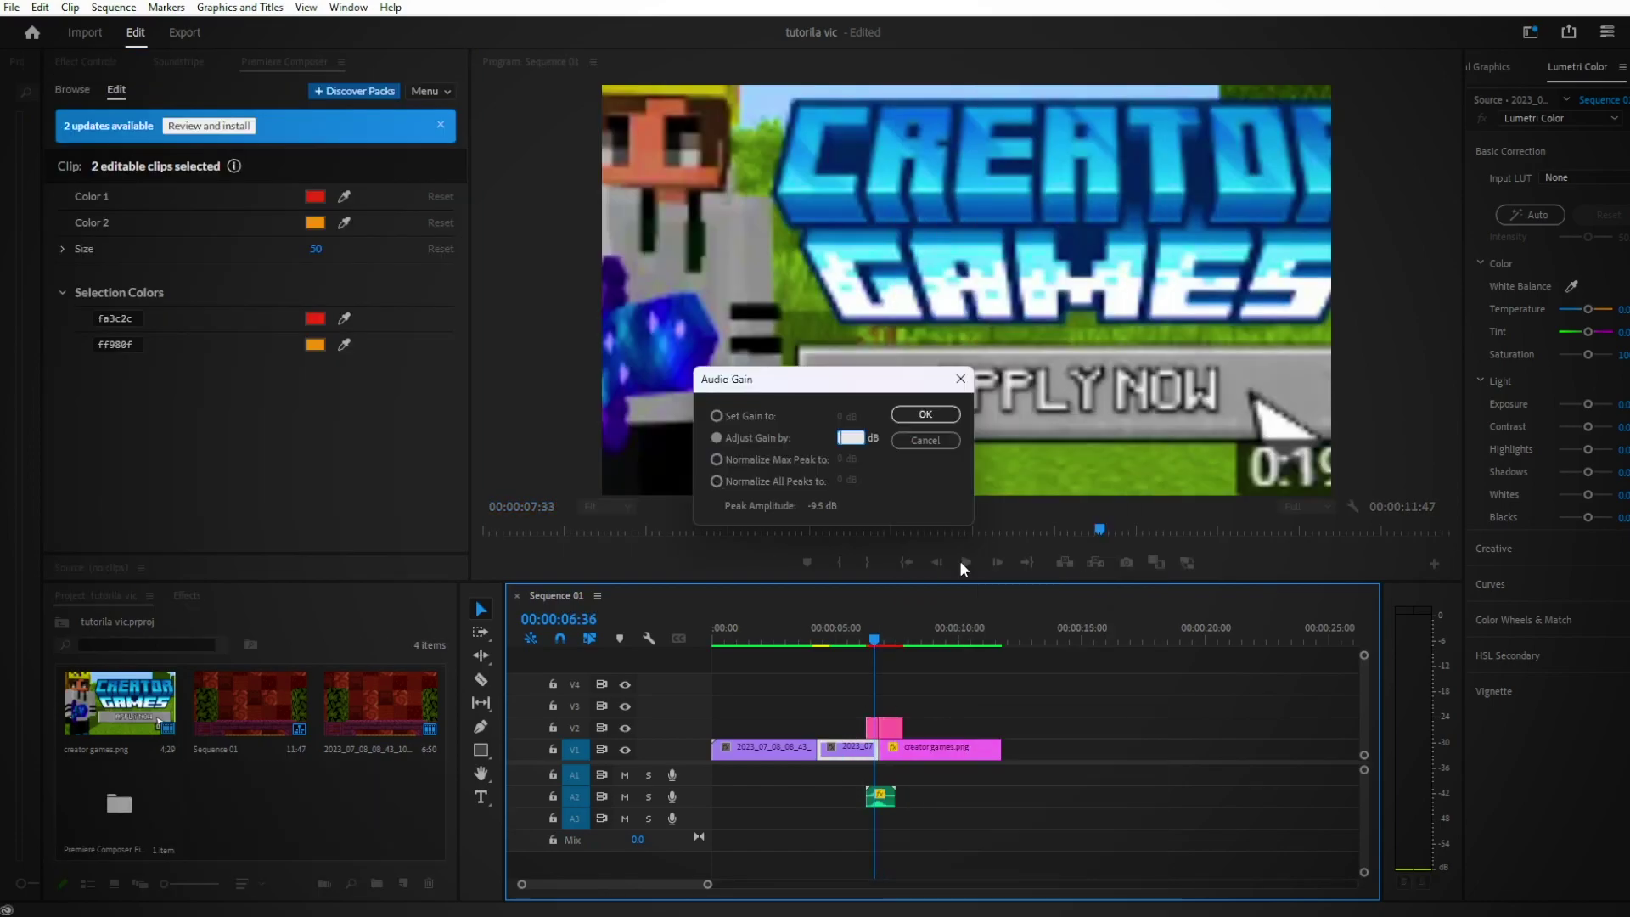
left_click(877, 642)
left_click_drag(878, 642, 877, 642)
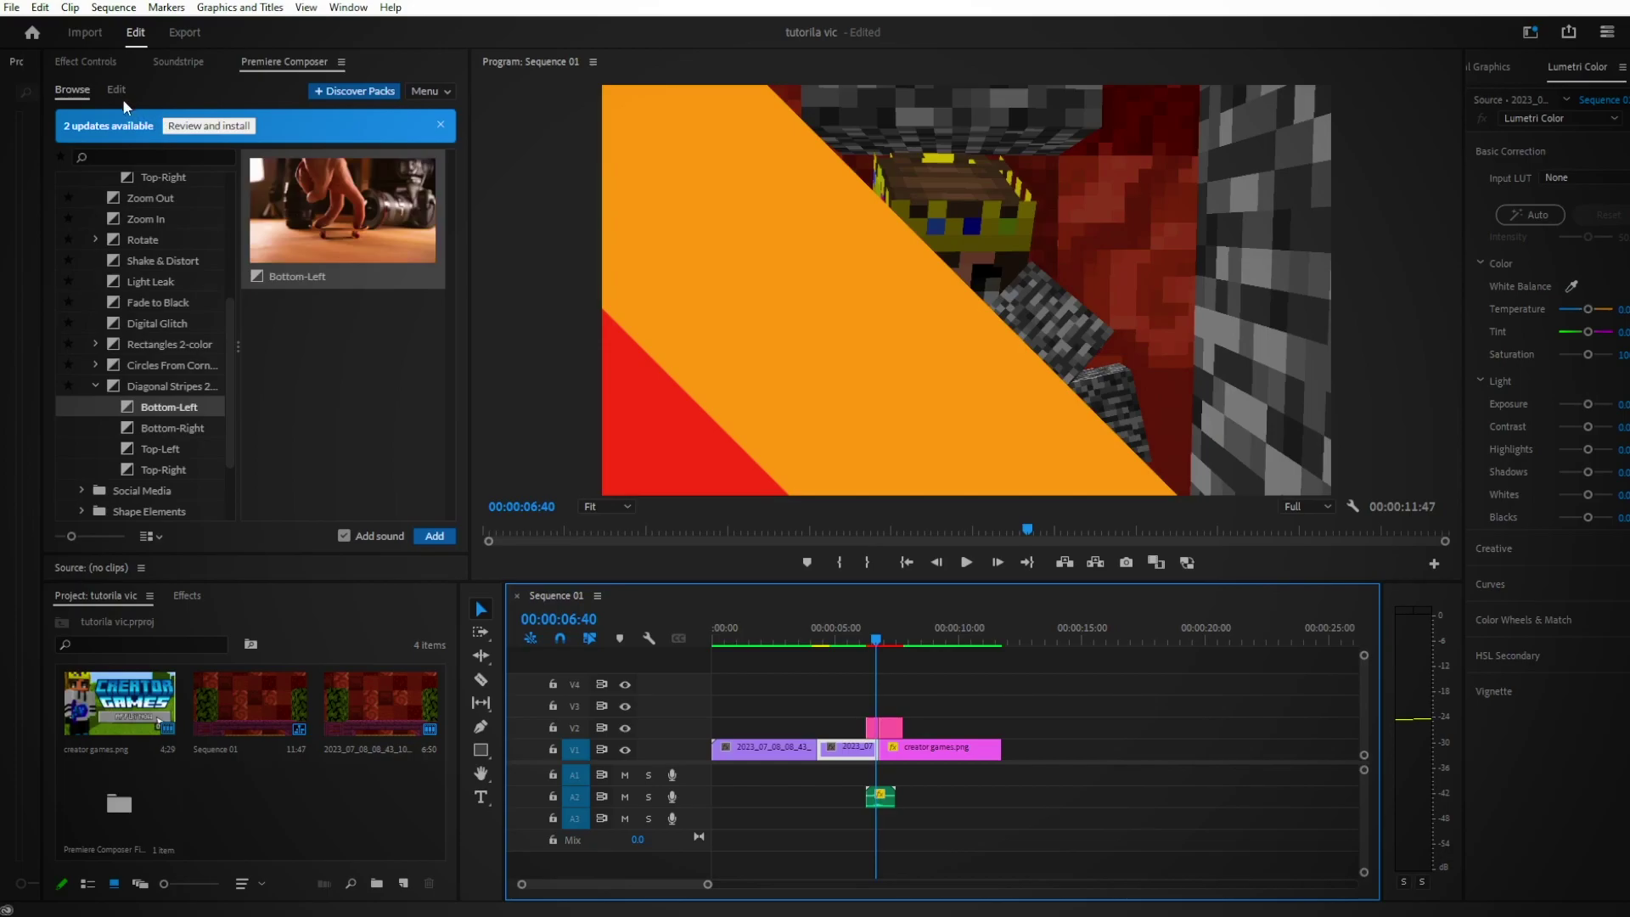
Recolor the Diagonal Stripes transition with Color 1 blue and Color 2 white, and play it back
left_click(118, 91)
left_click(71, 90)
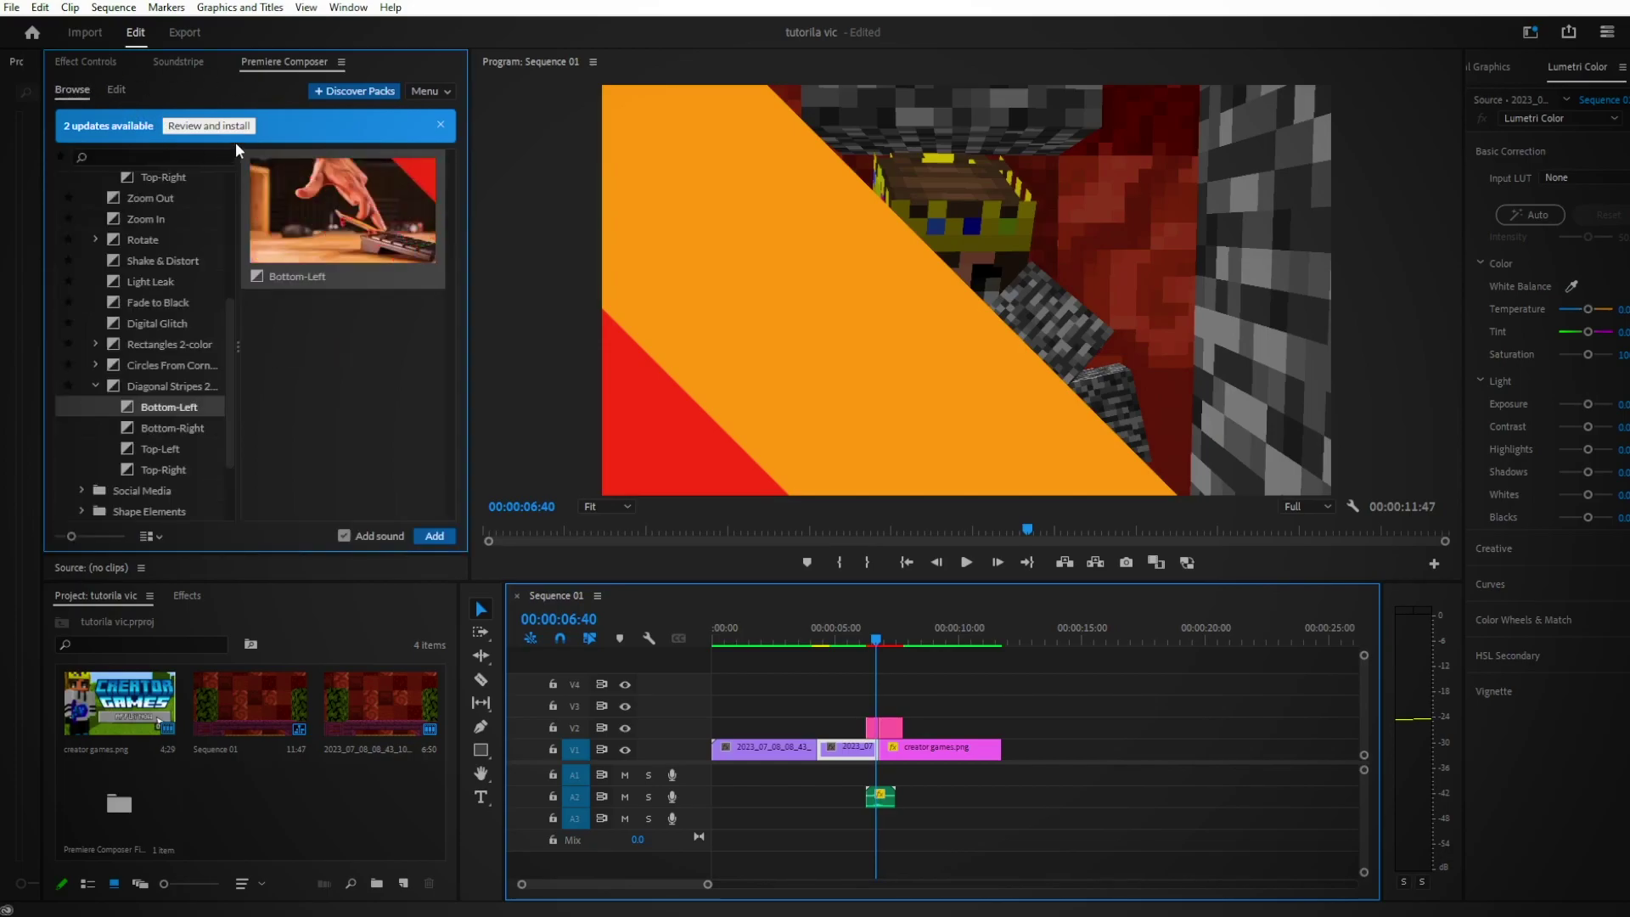
left_click(117, 91)
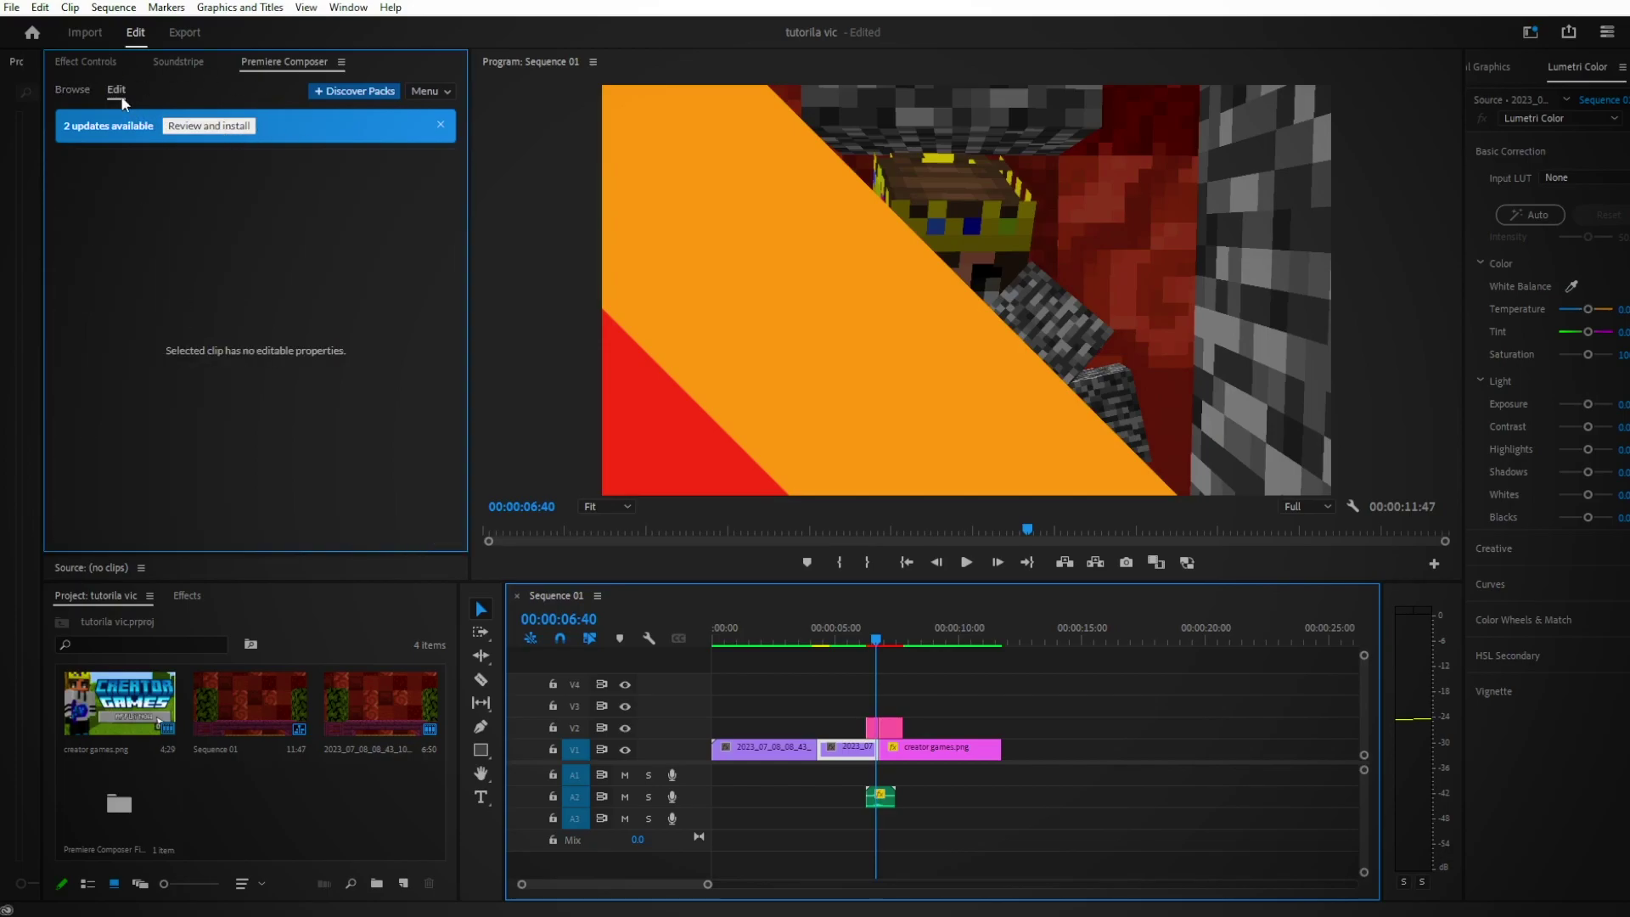
left_click(892, 730)
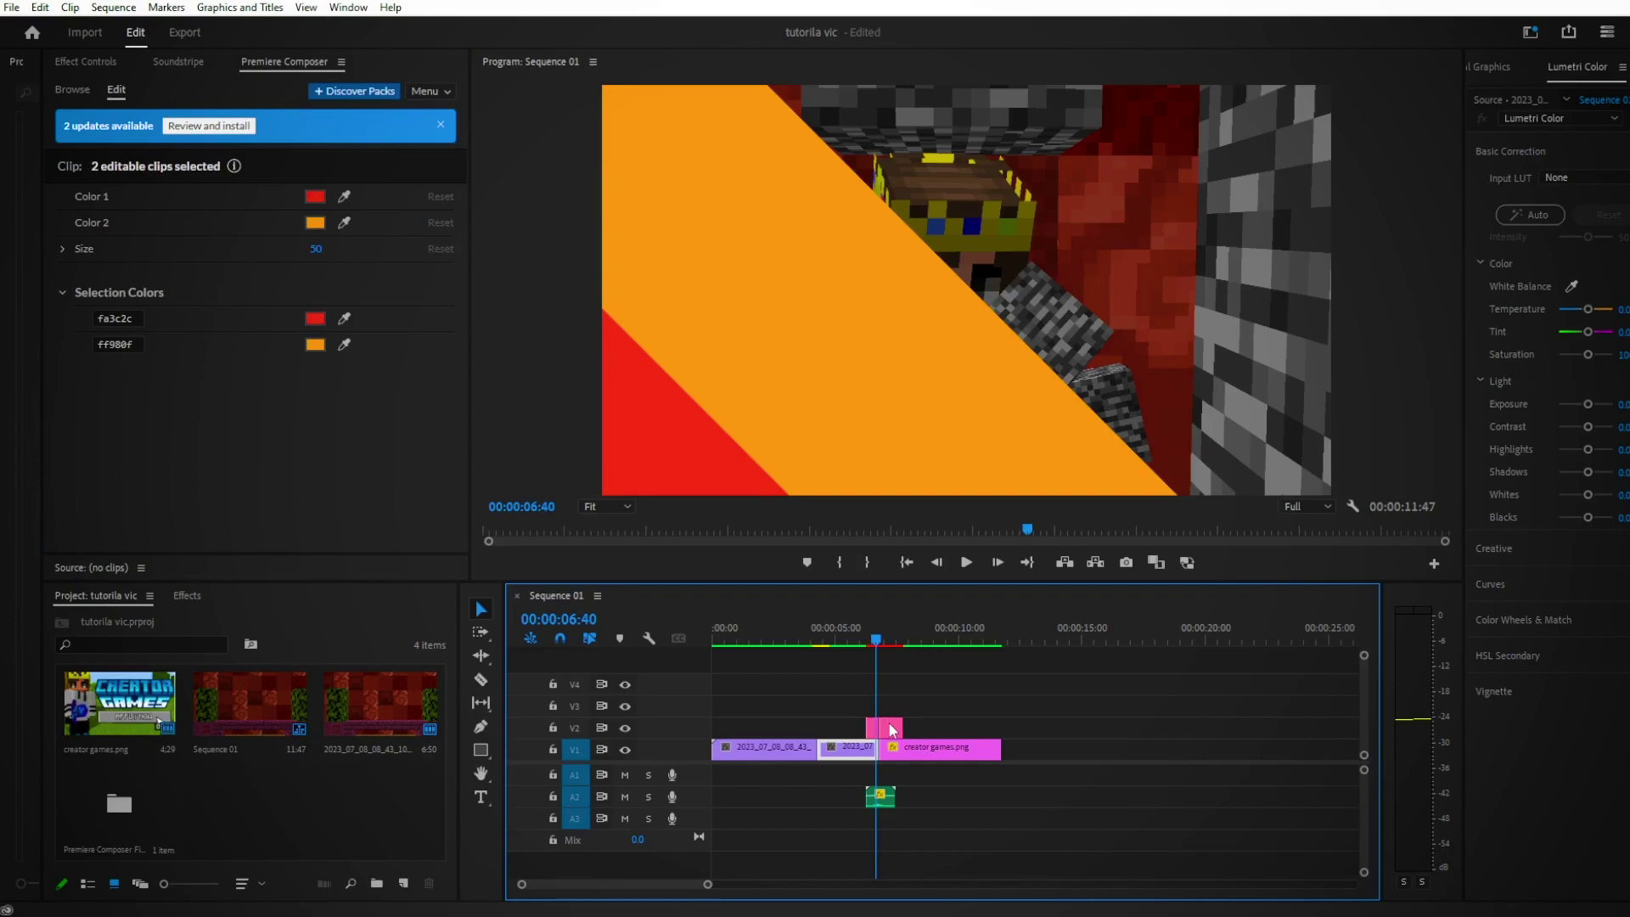
left_click(315, 197)
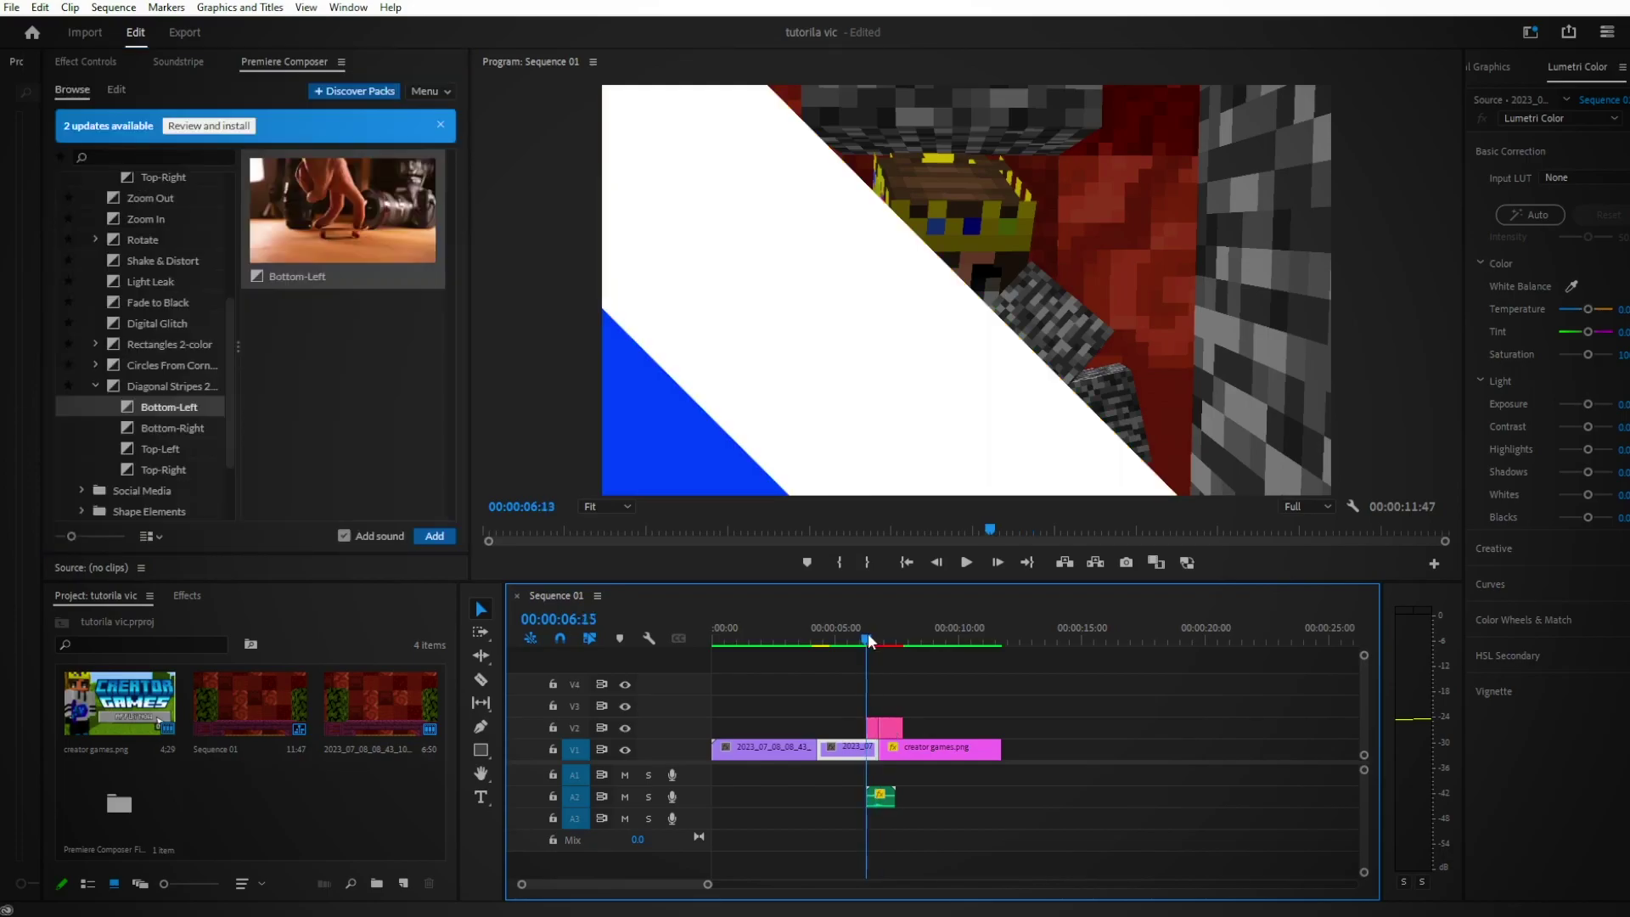
key("space")
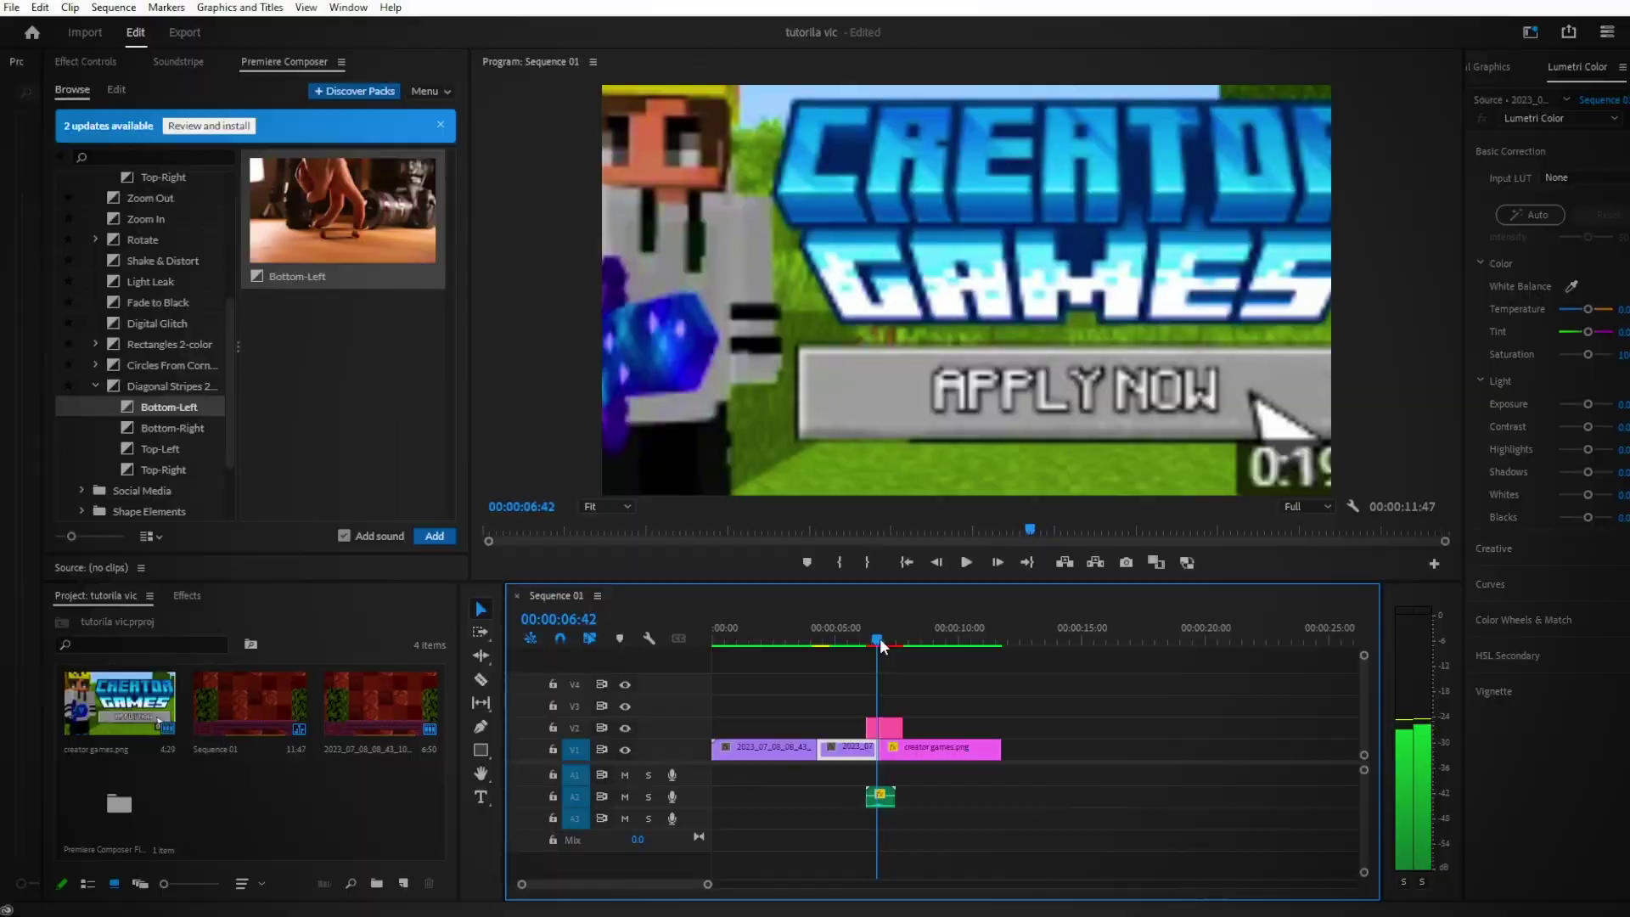